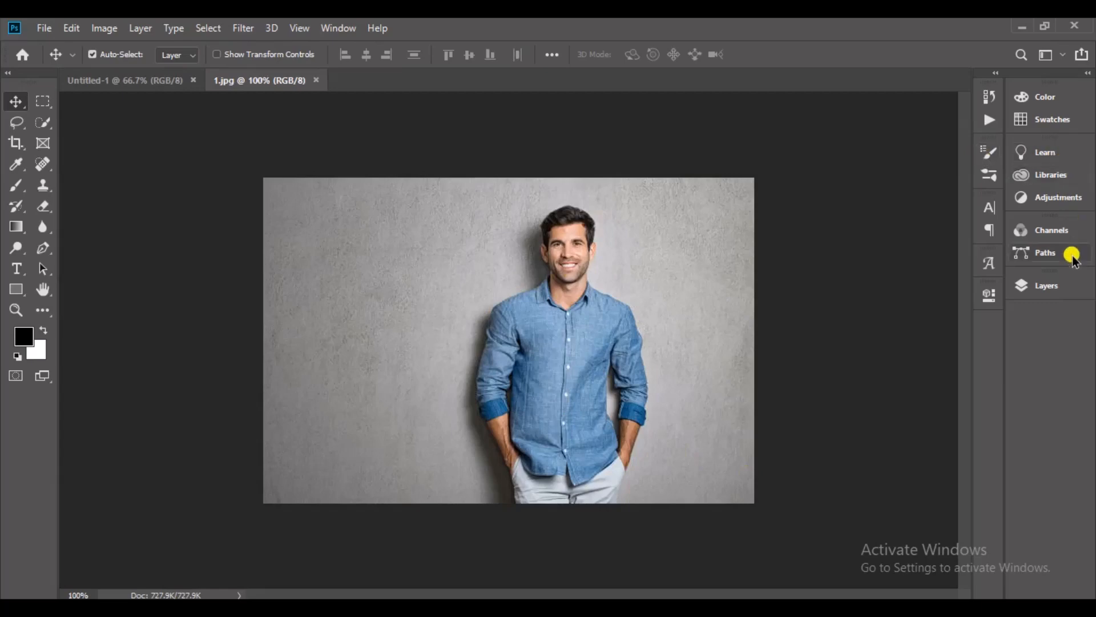
Add a Hue/Saturation adjustment layer above the Background of the man's photo in 1.jpg.
{"action": "left_click", "coordinate": [1059, 284]}
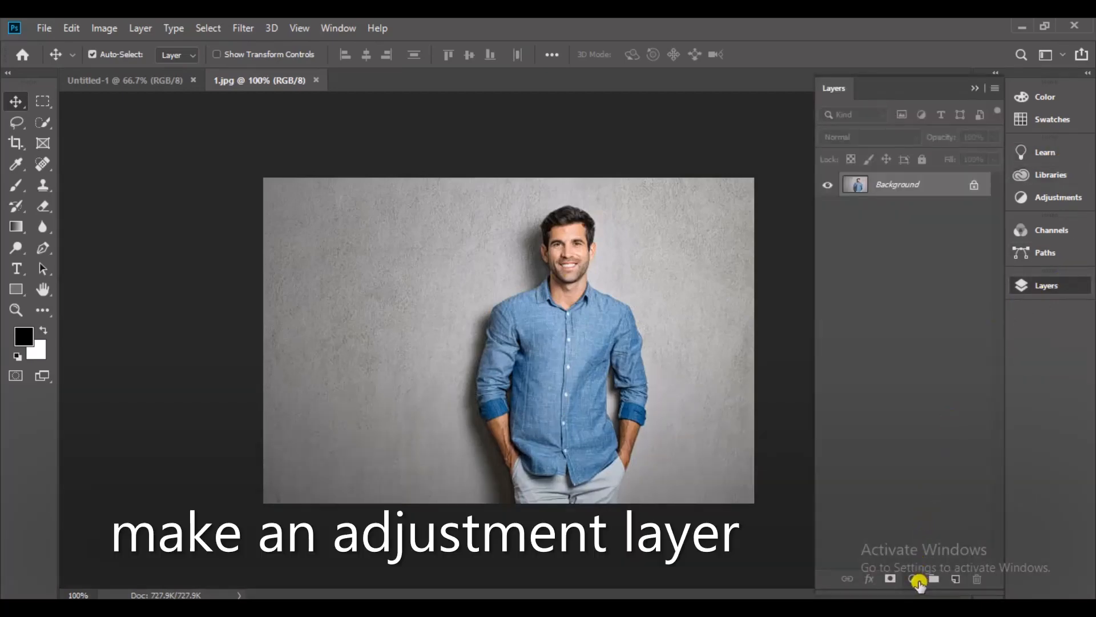
{"action": "left_click", "coordinate": [917, 579]}
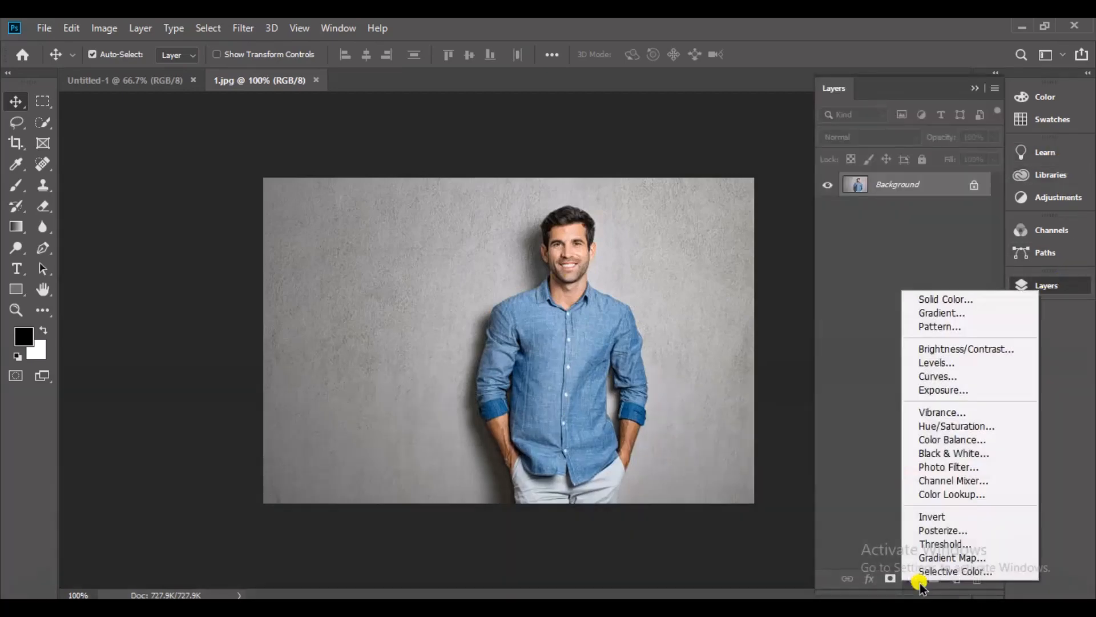
{"action": "left_click", "coordinate": [1024, 427]}
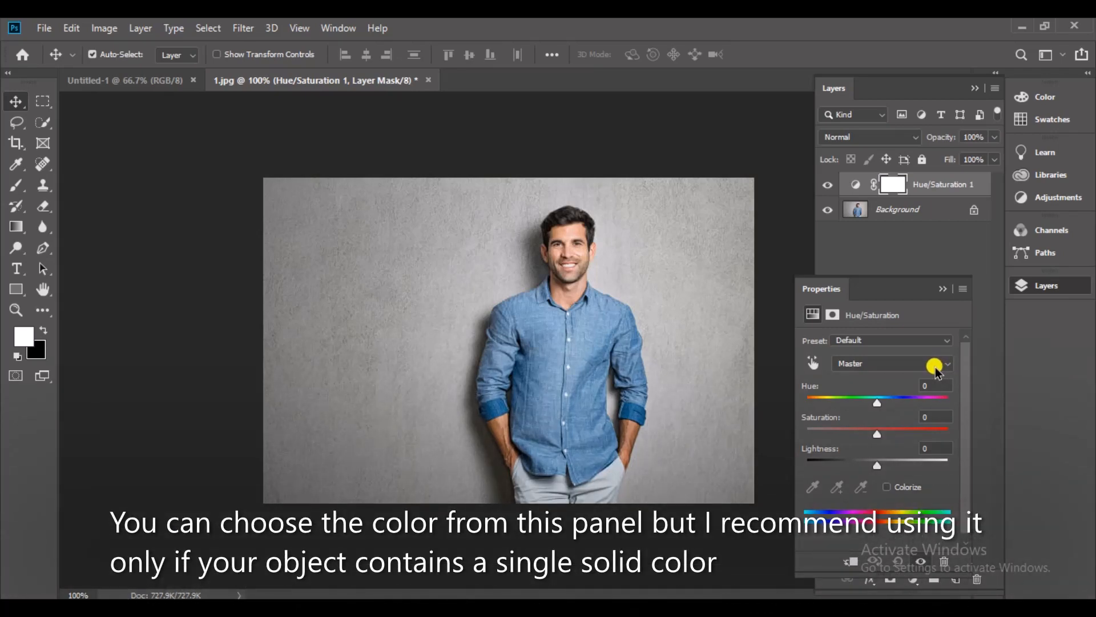
Sample the shirt's colour in the image to target Cyans, and set the Hue to -180.
{"action": "left_click", "coordinate": [936, 366]}
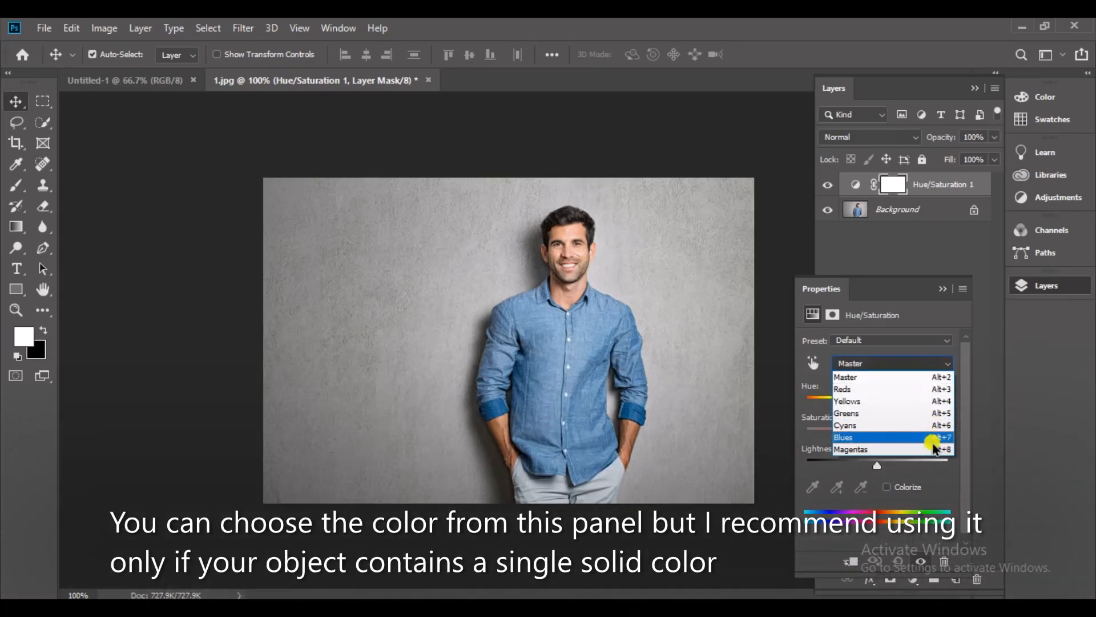
{"action": "left_click", "coordinate": [812, 363]}
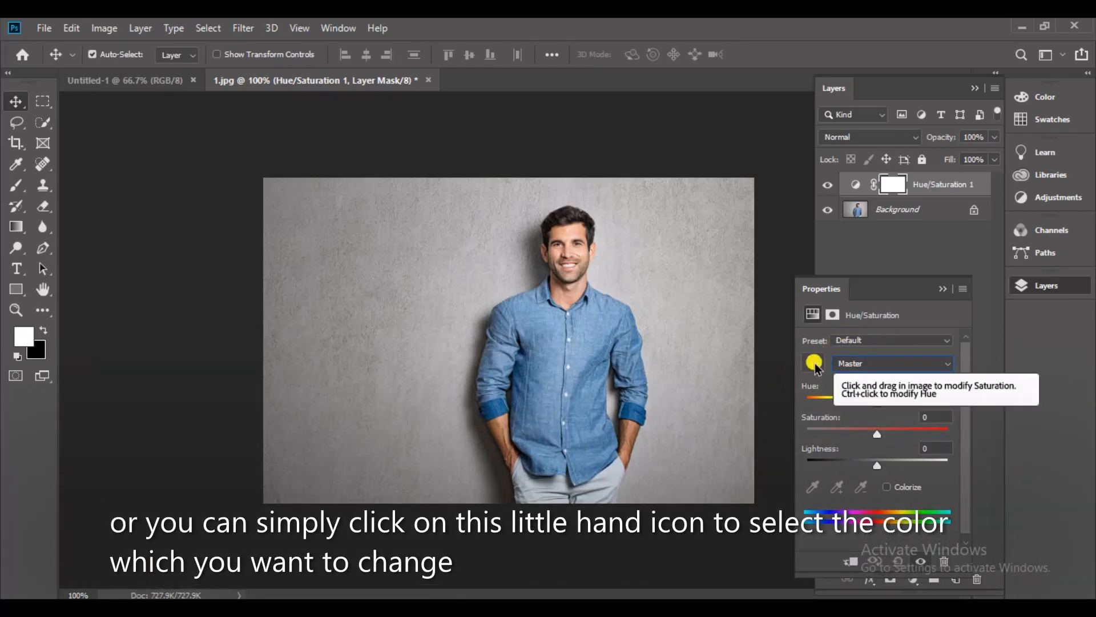
{"action": "left_click", "coordinate": [814, 363]}
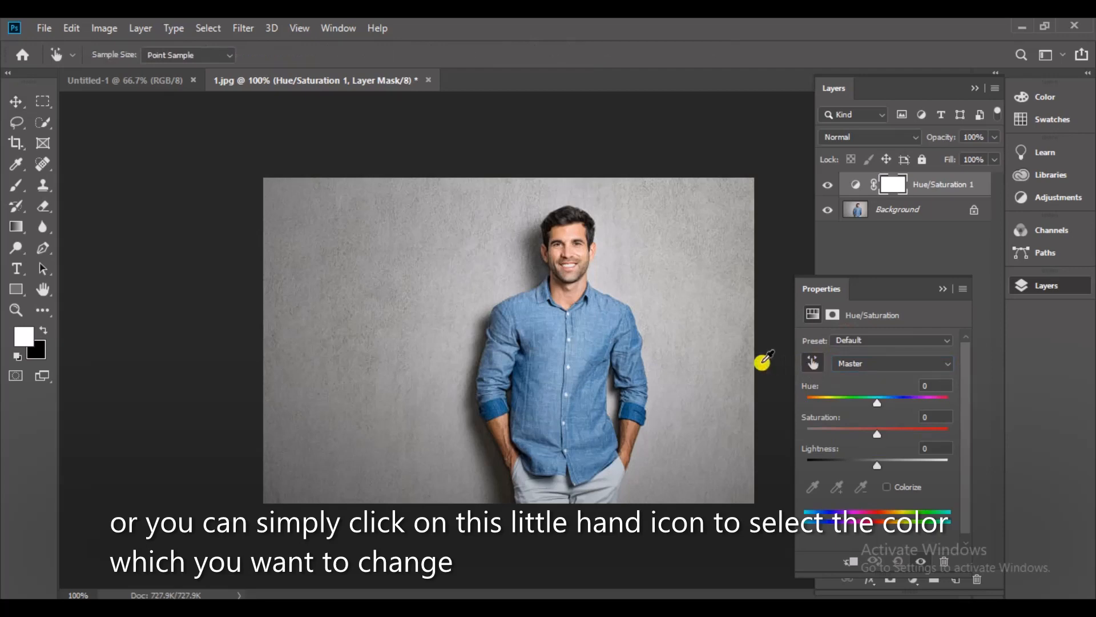
{"action": "left_click", "coordinate": [603, 320]}
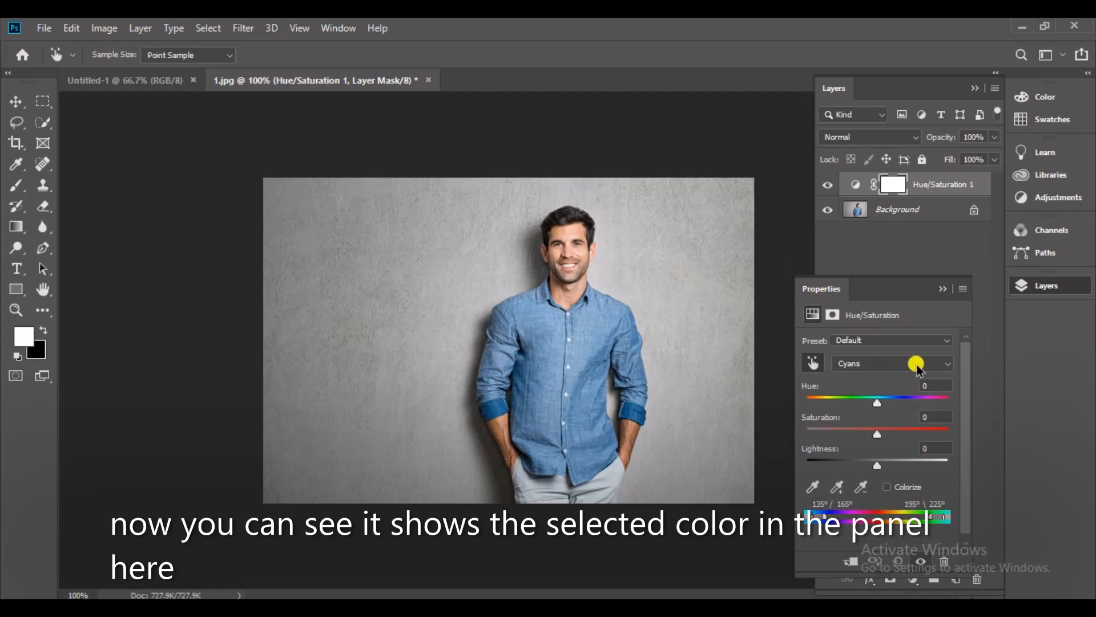
{"action": "left_click_drag", "start_coordinate": [888, 404], "coordinate": [875, 403]}
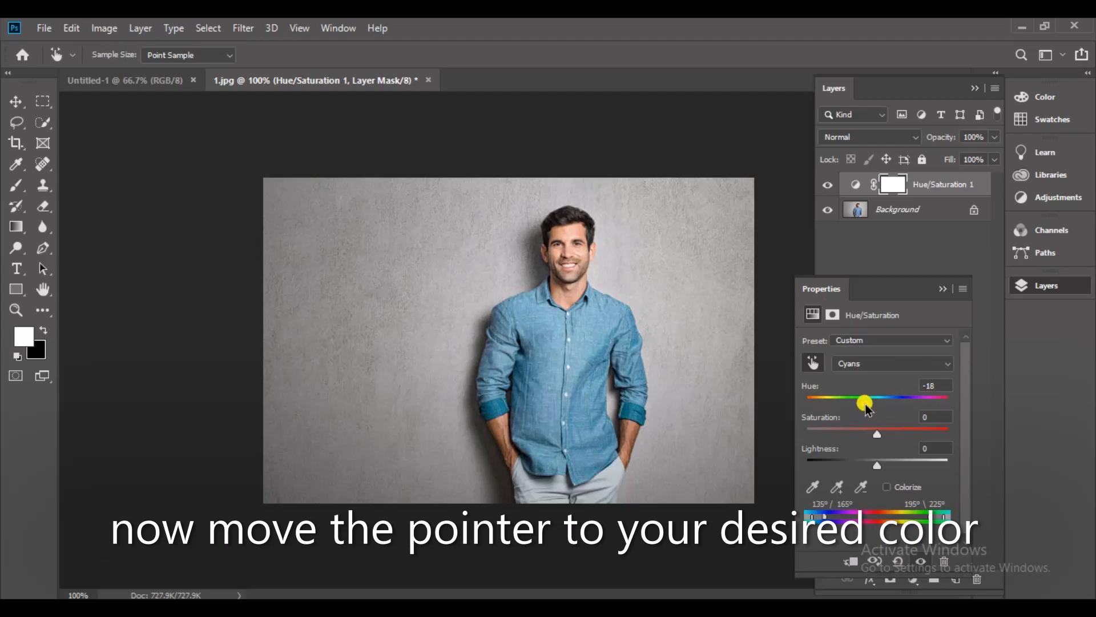
{"action": "left_click_drag", "start_coordinate": [866, 406], "coordinate": [809, 398]}
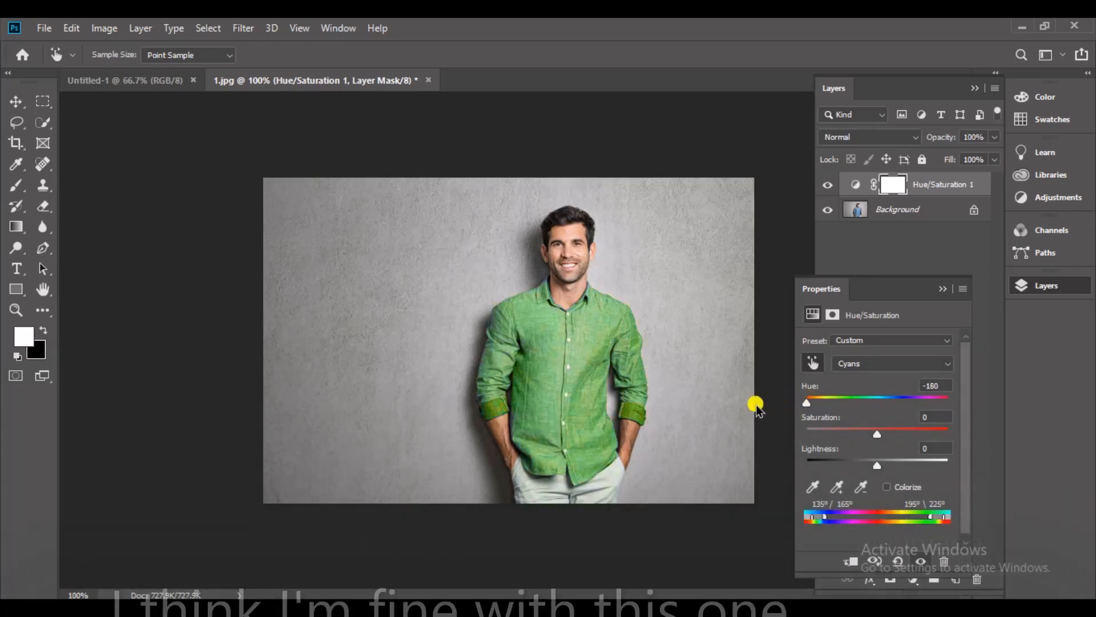
Toggle the Hue/Saturation 1 layer's visibility to compare the shirt before and after the colour change.
{"action": "left_click", "coordinate": [942, 291]}
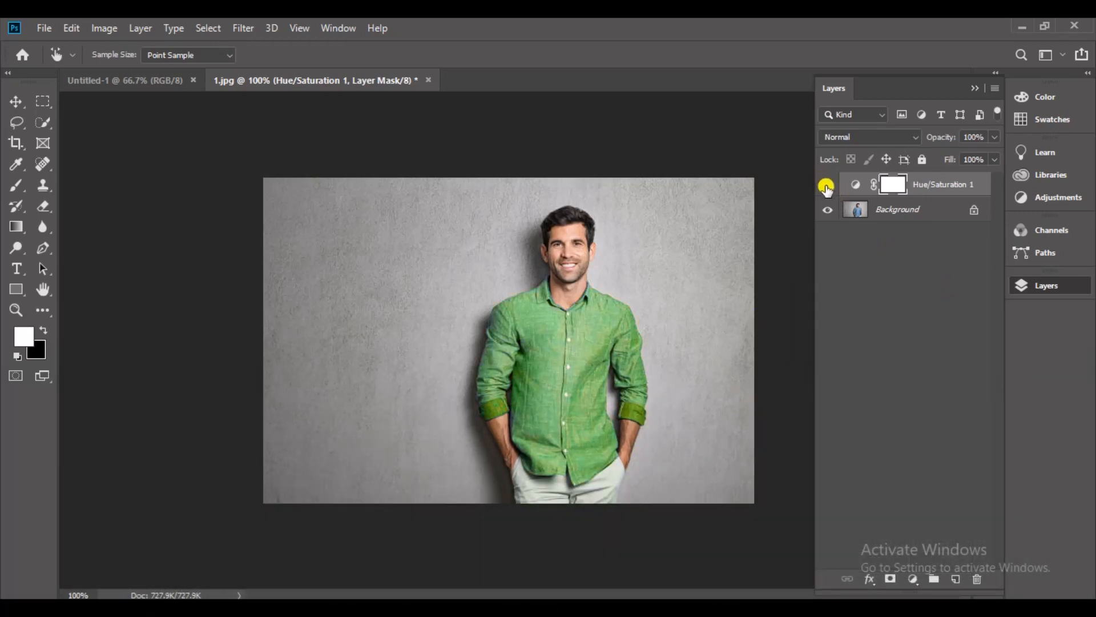
{"action": "left_click", "coordinate": [827, 187]}
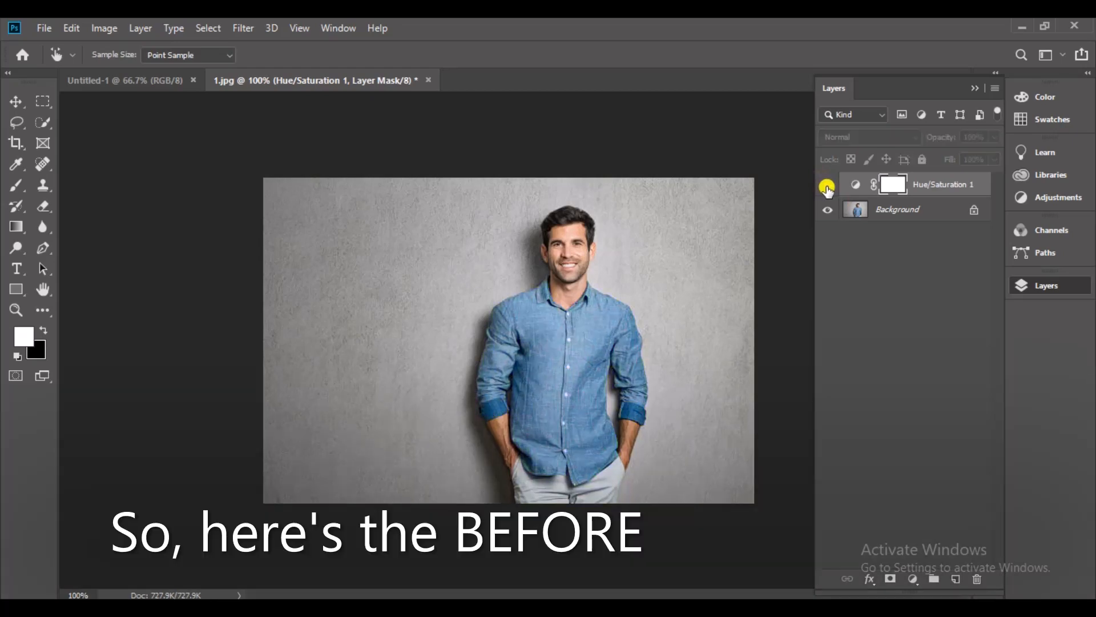
{"action": "left_click", "coordinate": [828, 187]}
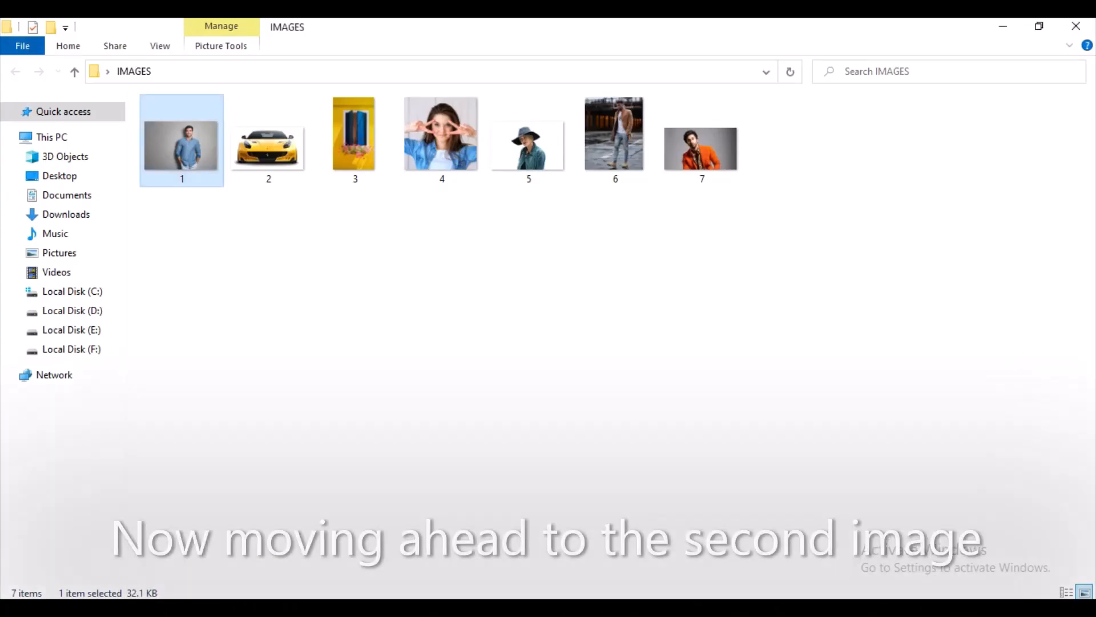
Open image 2 of the IMAGES folder in Photoshop and add a Hue/Saturation adjustment layer above the car.
{"action": "left_click_drag", "start_coordinate": [268, 145], "coordinate": [535, 84]}
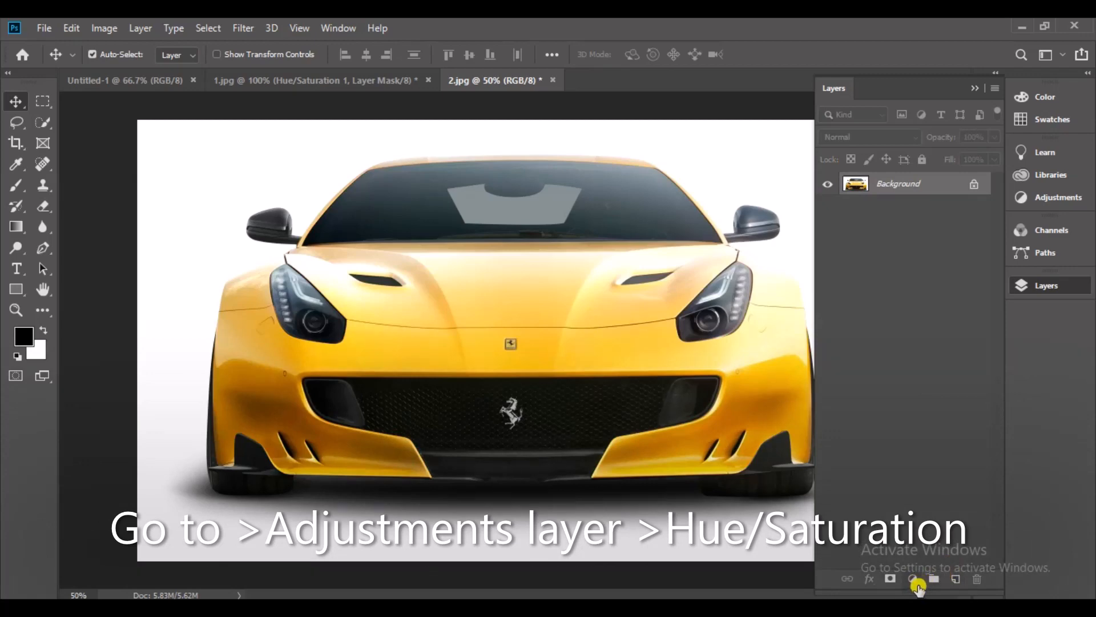
{"action": "left_click", "coordinate": [915, 582]}
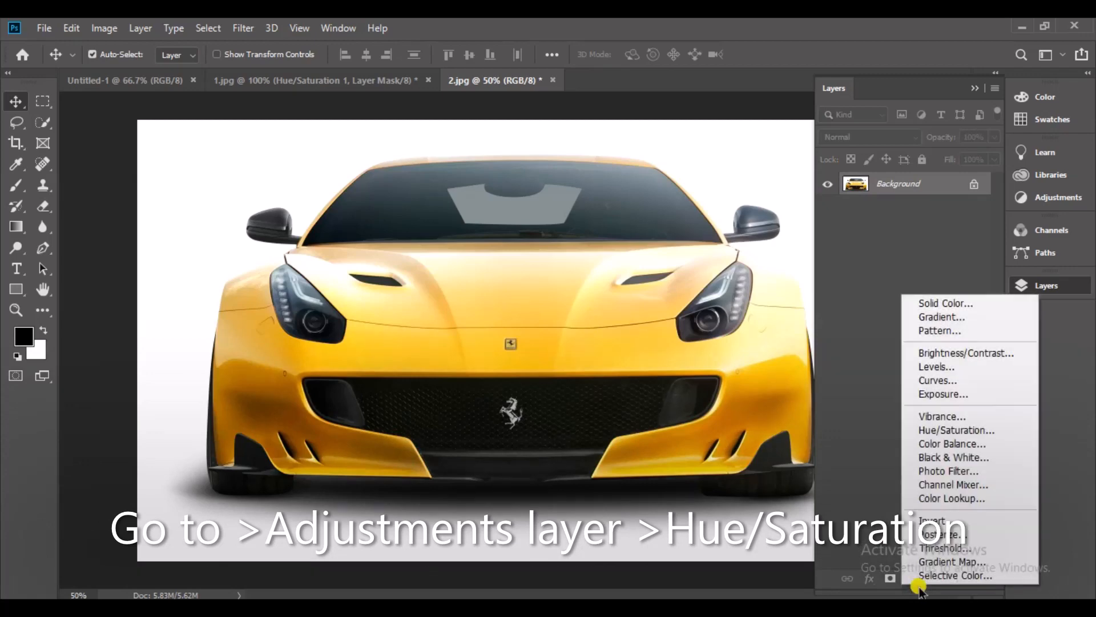
{"action": "left_click", "coordinate": [1012, 429]}
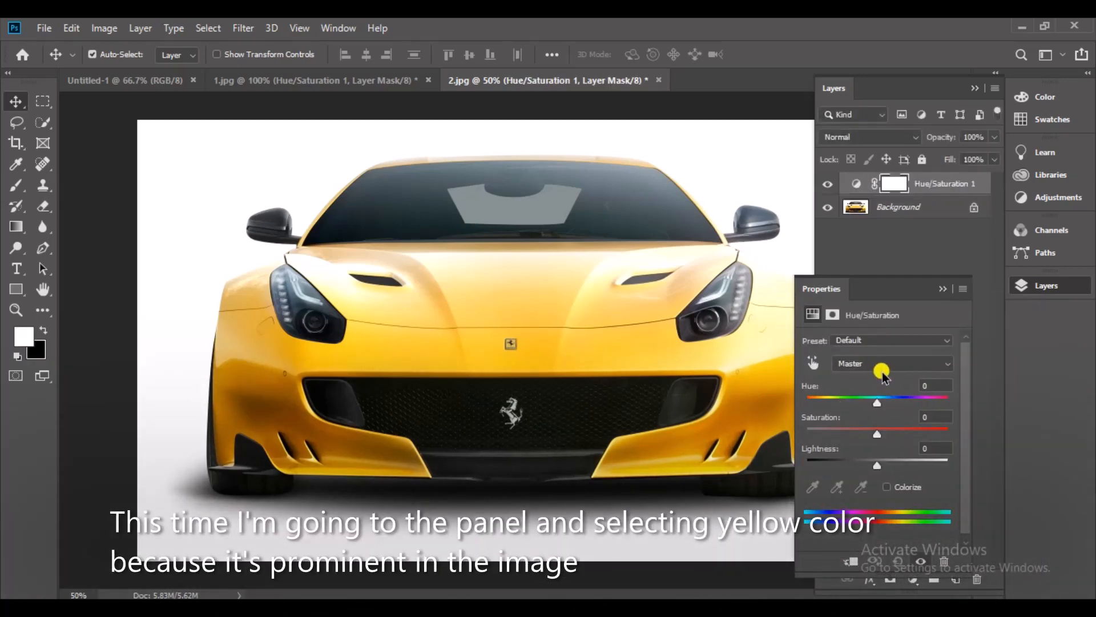
Target the Yellows of the car and set their Hue to -60 and Saturation to +39.
{"action": "left_click", "coordinate": [929, 363]}
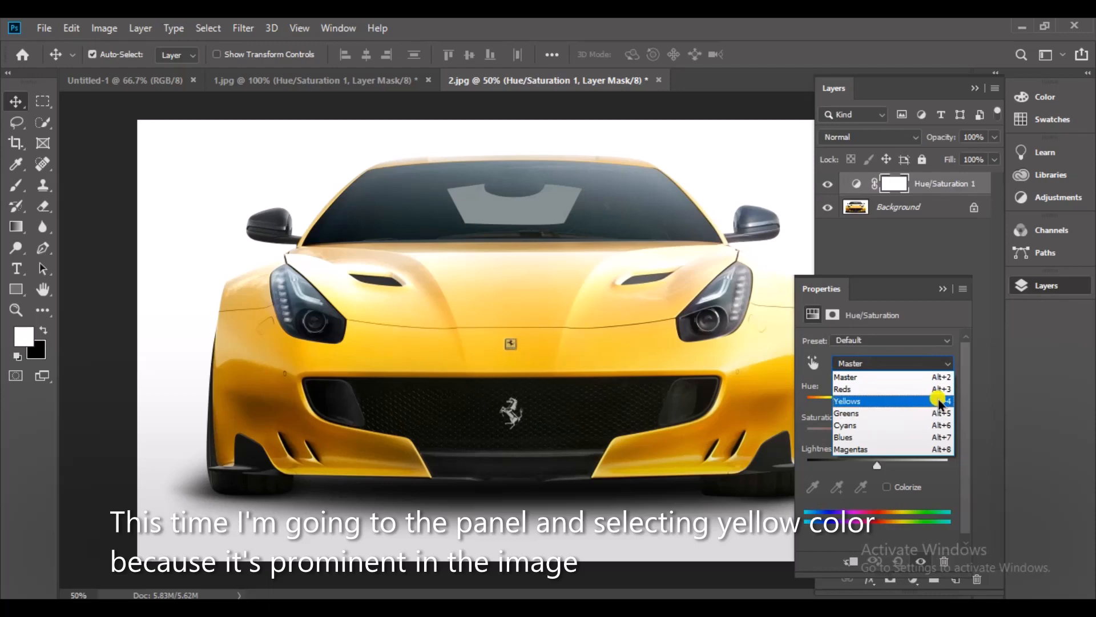
{"action": "left_click", "coordinate": [930, 400]}
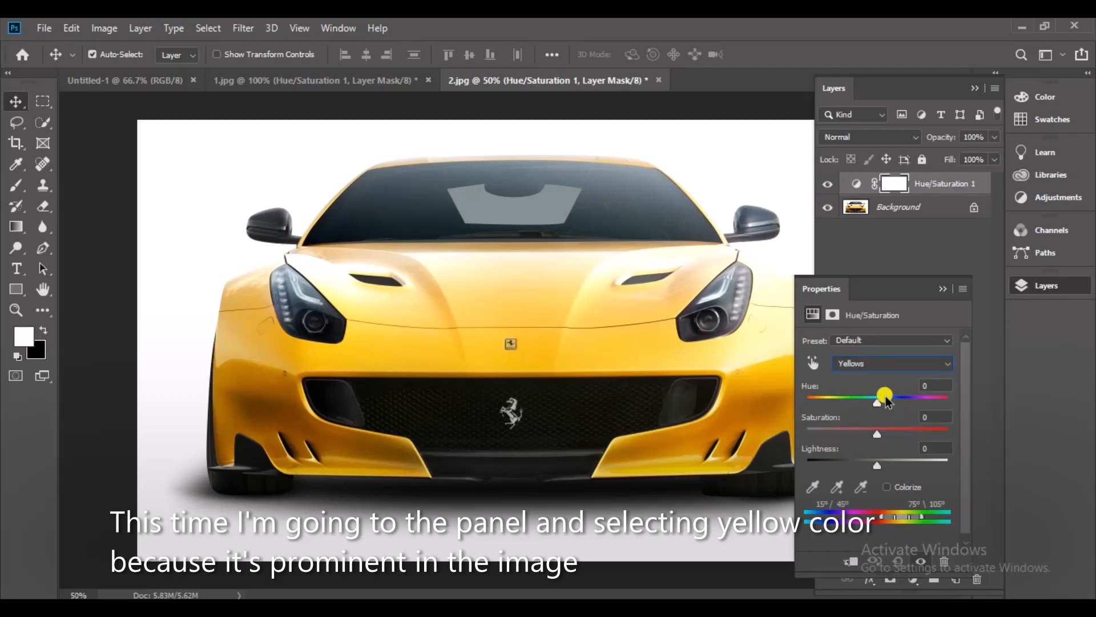
{"action": "left_click_drag", "start_coordinate": [879, 411], "coordinate": [909, 440]}
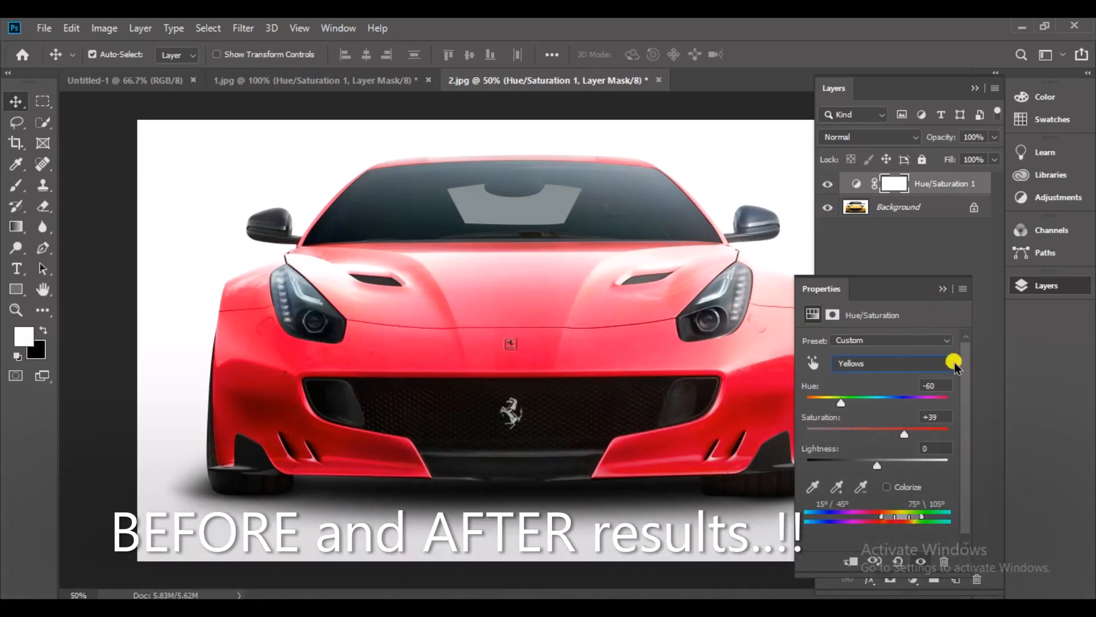
Toggle the Hue/Saturation 1 layer's visibility repeatedly to compare the car before and after recolouring.
{"action": "left_click", "coordinate": [945, 289]}
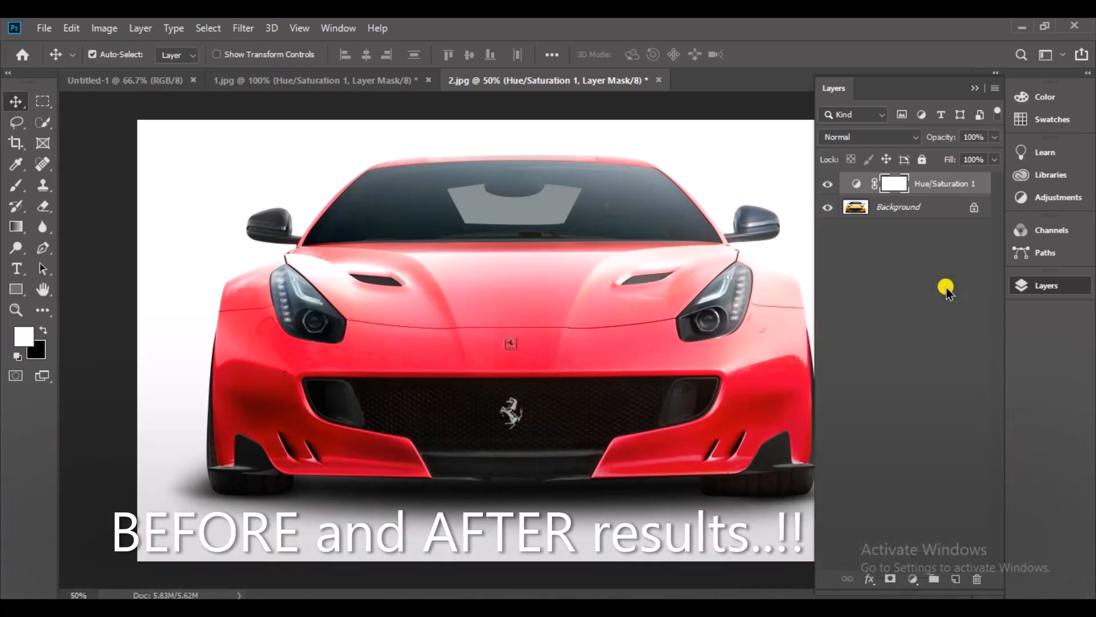
{"action": "left_click", "coordinate": [824, 183]}
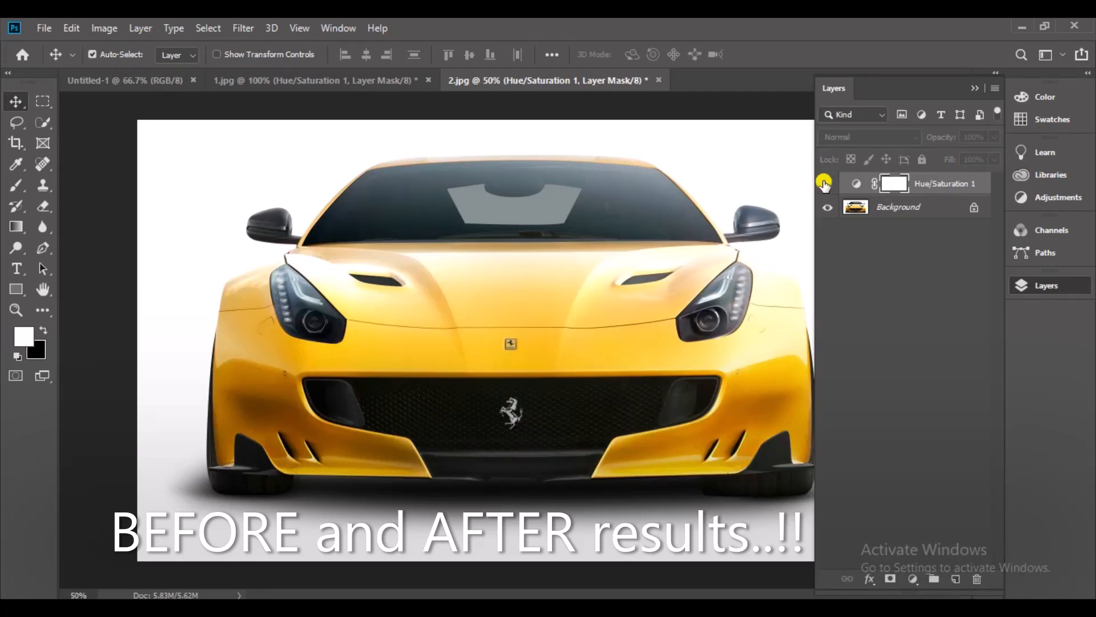
{"action": "left_click", "coordinate": [824, 182]}
{"action": "left_click", "coordinate": [824, 183]}
{"action": "left_click", "coordinate": [824, 183]}
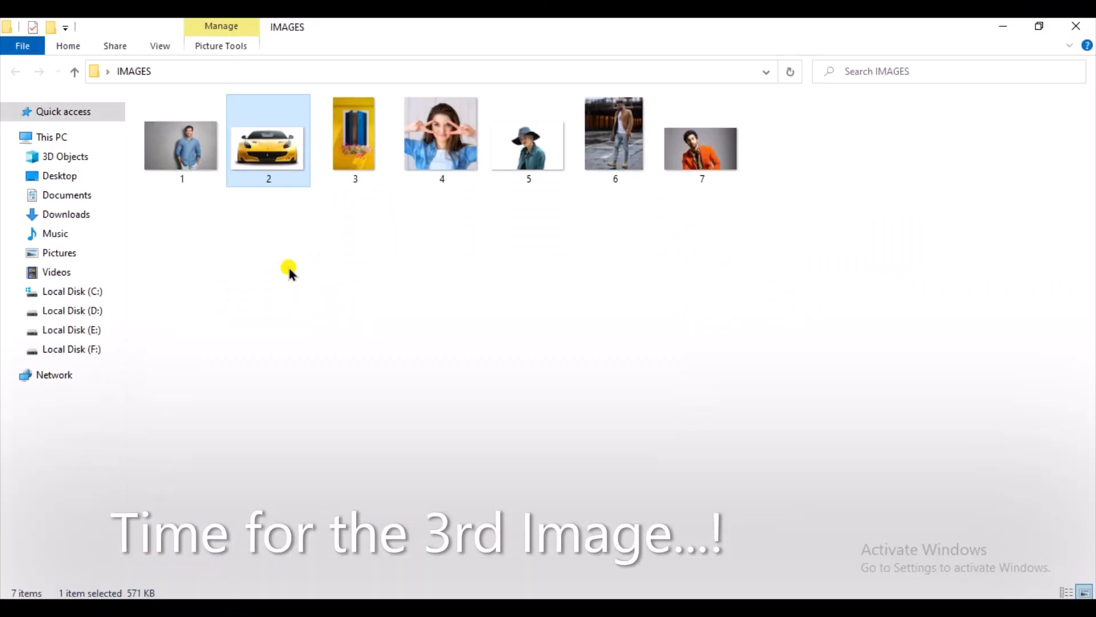
Open image 3 of the IMAGES folder in Photoshop and add a Hue/Saturation adjustment layer above the window photo.
{"action": "left_click", "coordinate": [441, 184]}
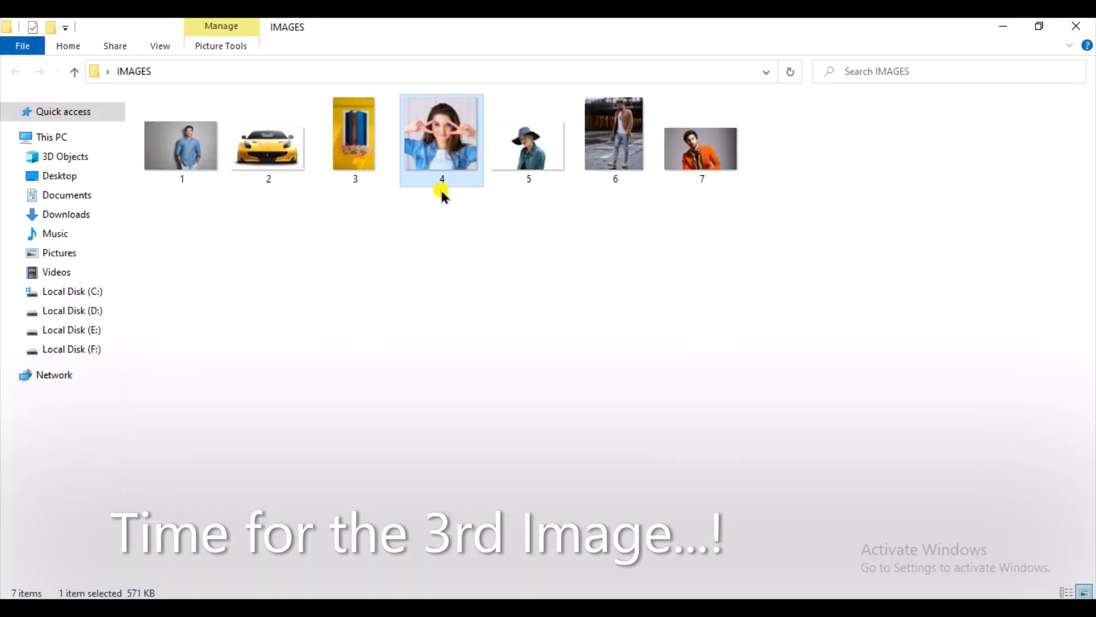
{"action": "left_click", "coordinate": [352, 118]}
{"action": "left_click_drag", "start_coordinate": [353, 118], "coordinate": [752, 85]}
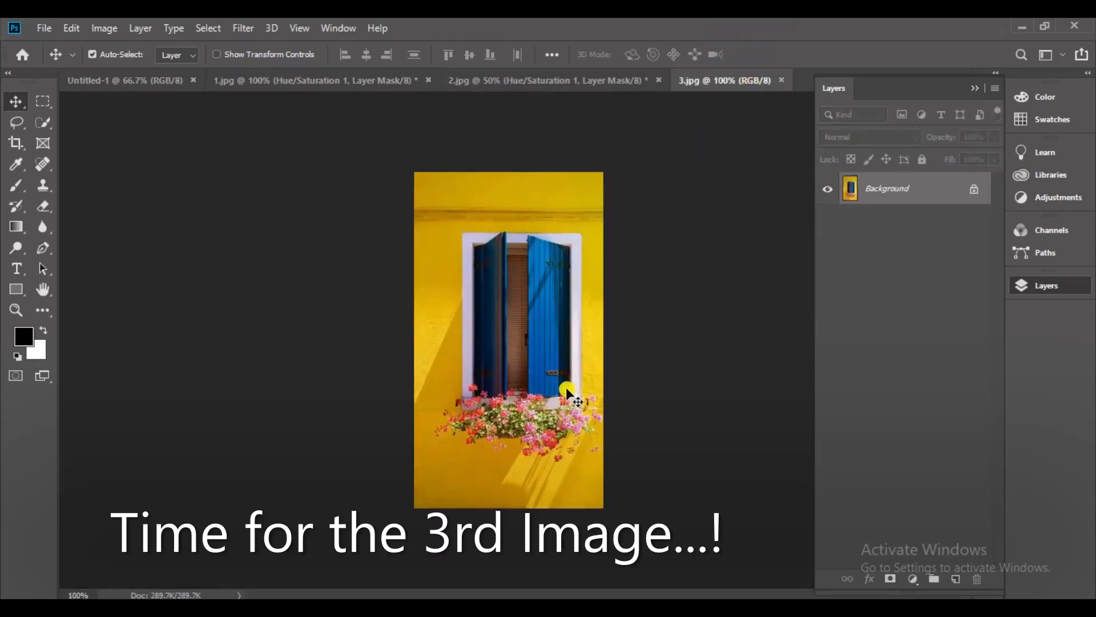
{"action": "left_click", "coordinate": [915, 580]}
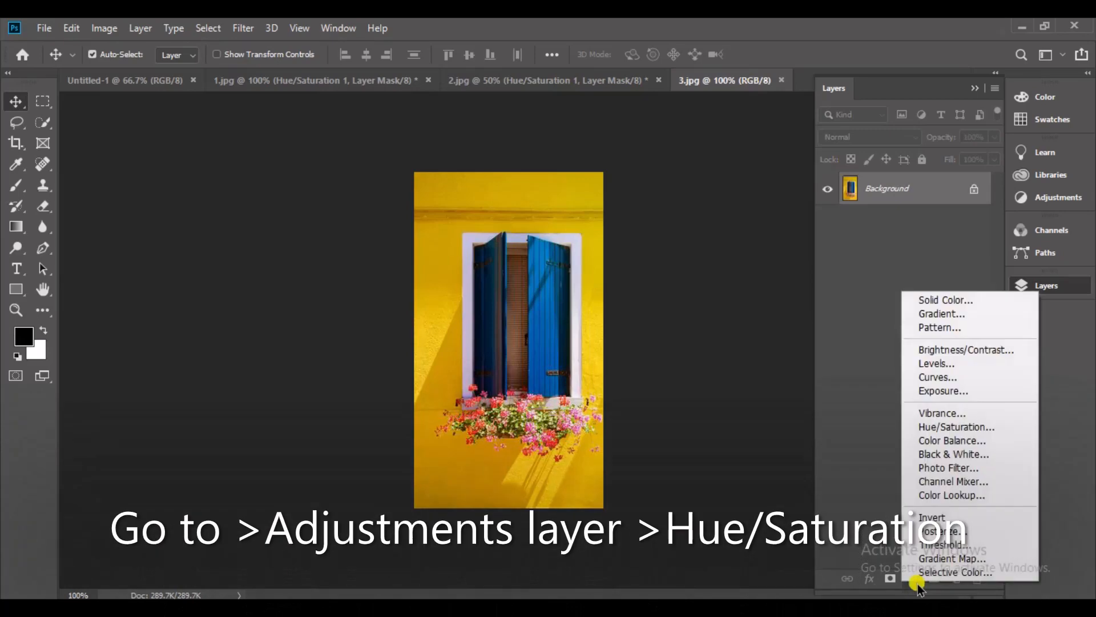
{"action": "left_click", "coordinate": [1008, 426]}
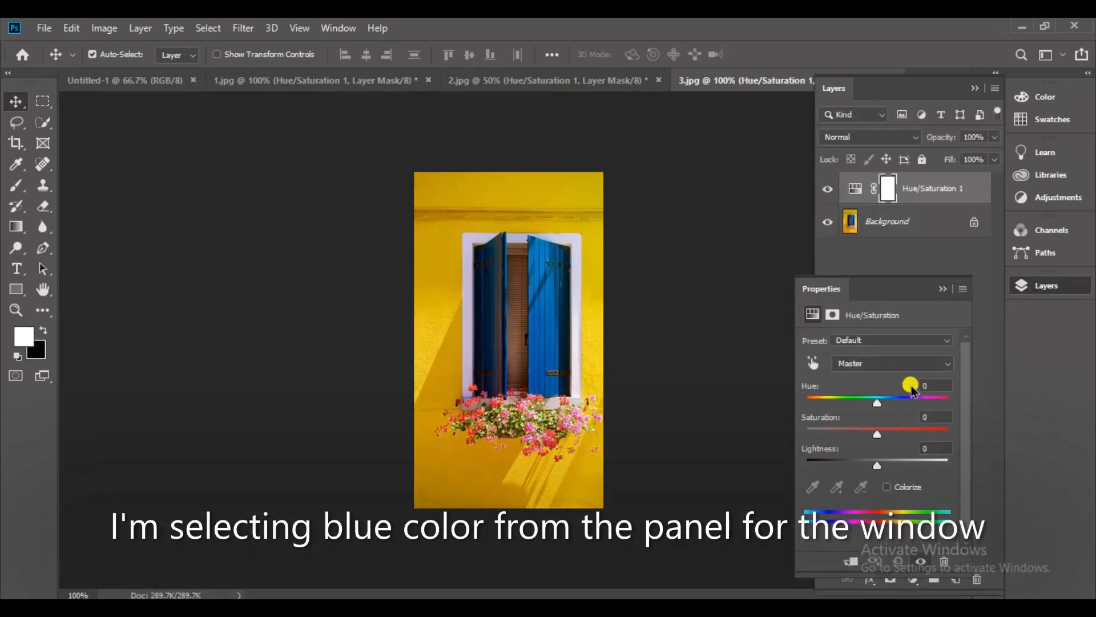
Target the Blues for the window shutters and widen the affected colour range to 177°/180° and 288°/296°.
{"action": "left_click", "coordinate": [881, 366]}
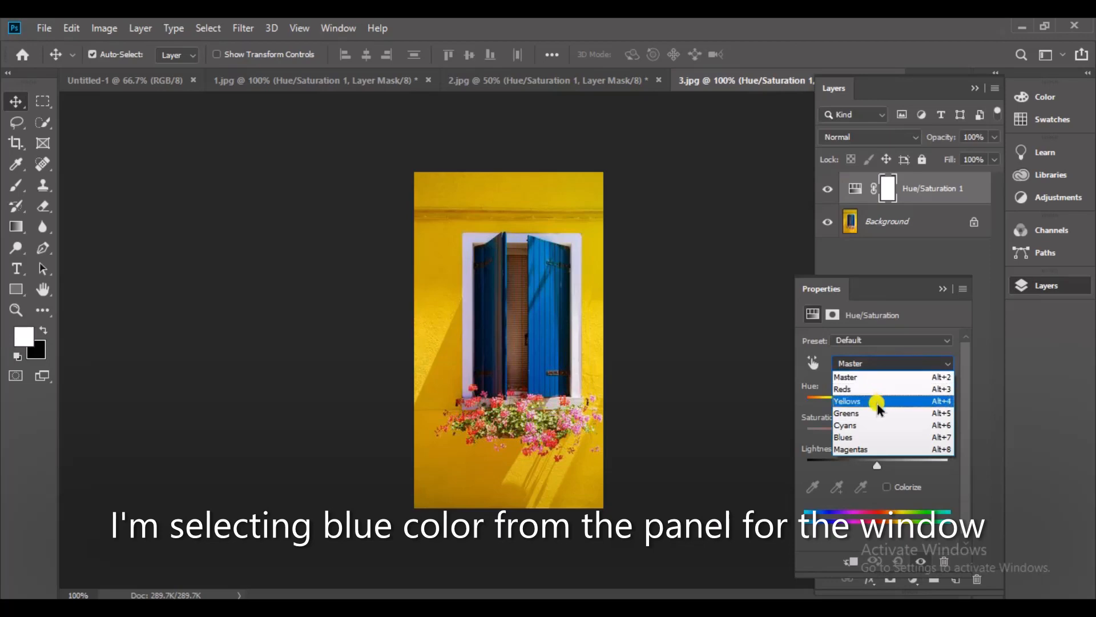
{"action": "left_click", "coordinate": [859, 438]}
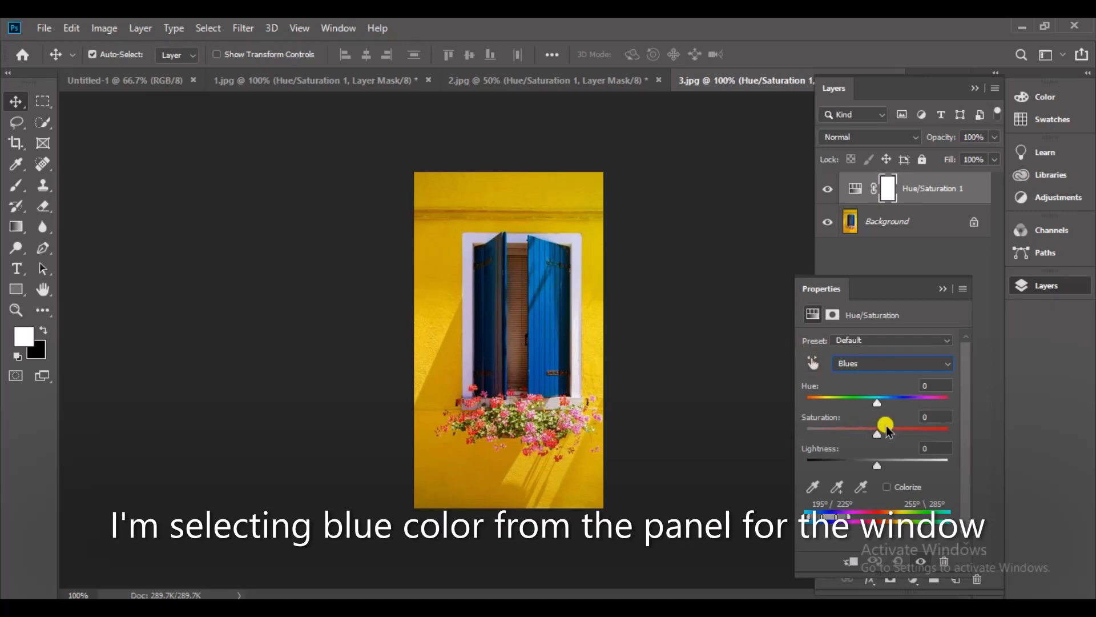
{"action": "mouse_move", "coordinate": [876, 402]}
{"action": "left_mouse_down"}
{"action": "mouse_move", "coordinate": [837, 399]}
{"action": "mouse_move", "coordinate": [929, 398]}
{"action": "mouse_move", "coordinate": [838, 397]}
{"action": "mouse_move", "coordinate": [827, 408]}
{"action": "mouse_move", "coordinate": [941, 400]}
{"action": "mouse_move", "coordinate": [881, 399]}
{"action": "left_mouse_up"}
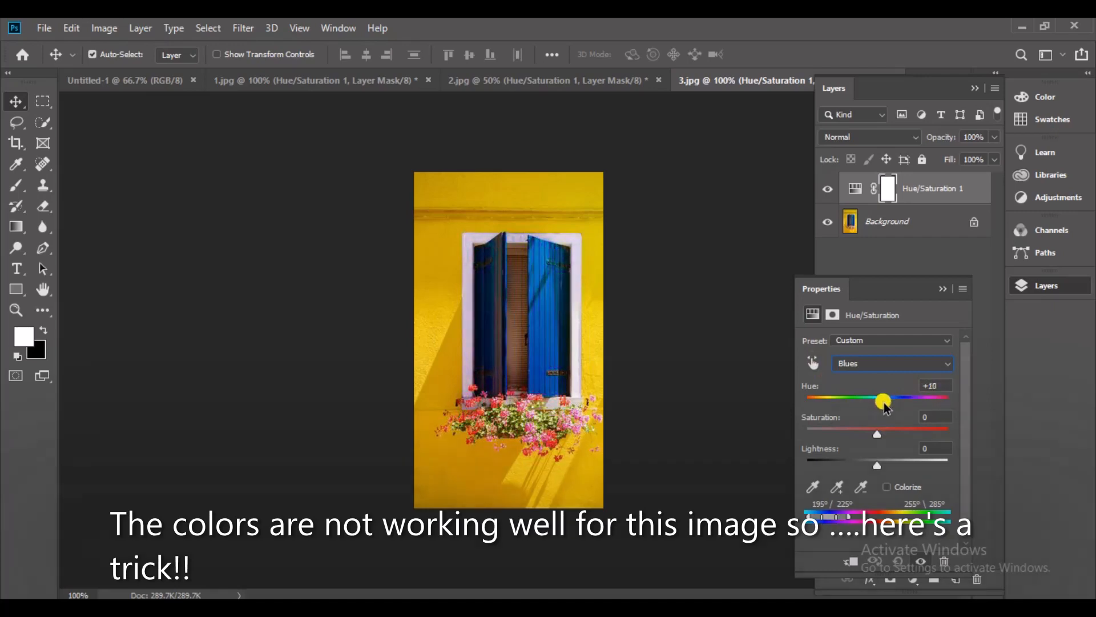
{"action": "left_click_drag", "start_coordinate": [838, 517], "coordinate": [836, 516]}
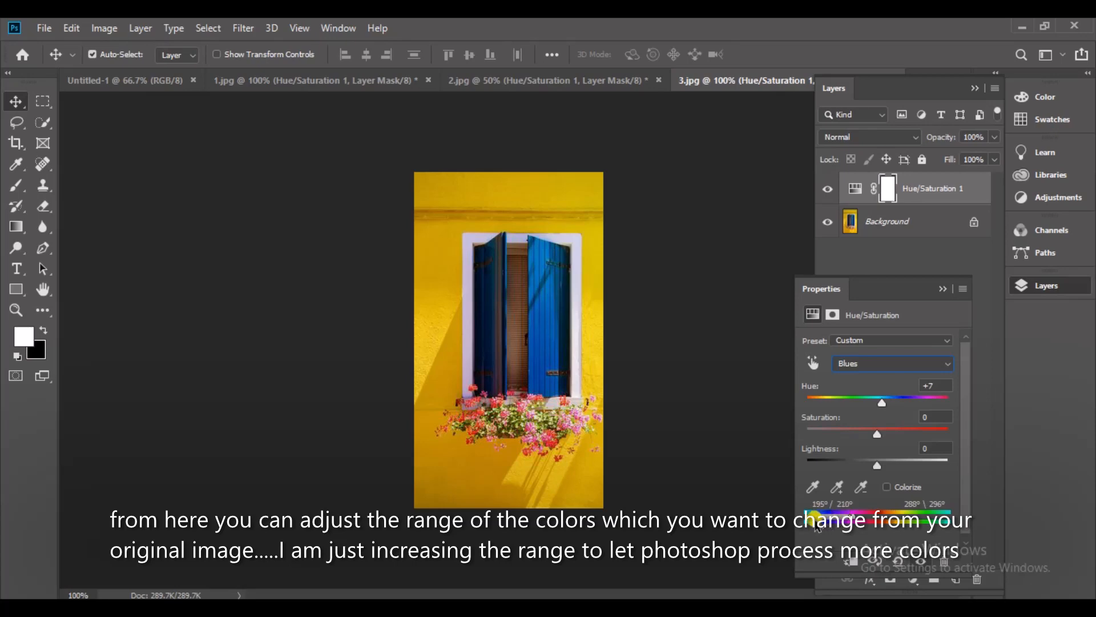
{"action": "left_click_drag", "start_coordinate": [818, 525], "coordinate": [807, 526]}
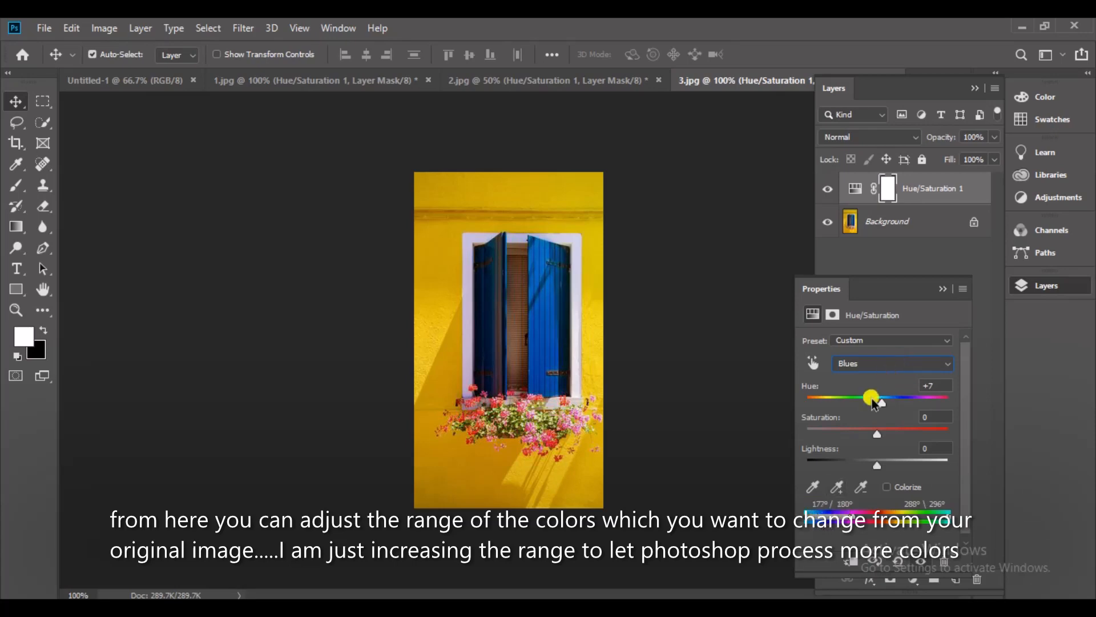
Recolour the window shutters by setting the Blues Hue to +135 and the Cyans Hue to -7.
{"action": "left_click_drag", "start_coordinate": [874, 398], "coordinate": [936, 425]}
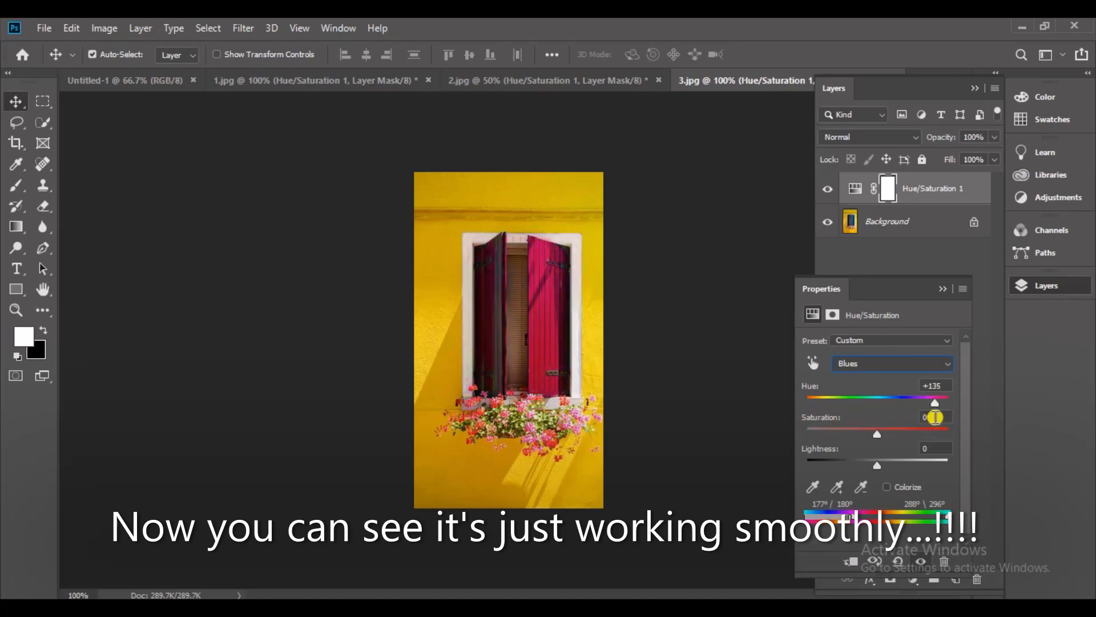
{"action": "scroll", "coordinate": [855, 365], "scroll_direction": "up", "scroll_amount": 1}
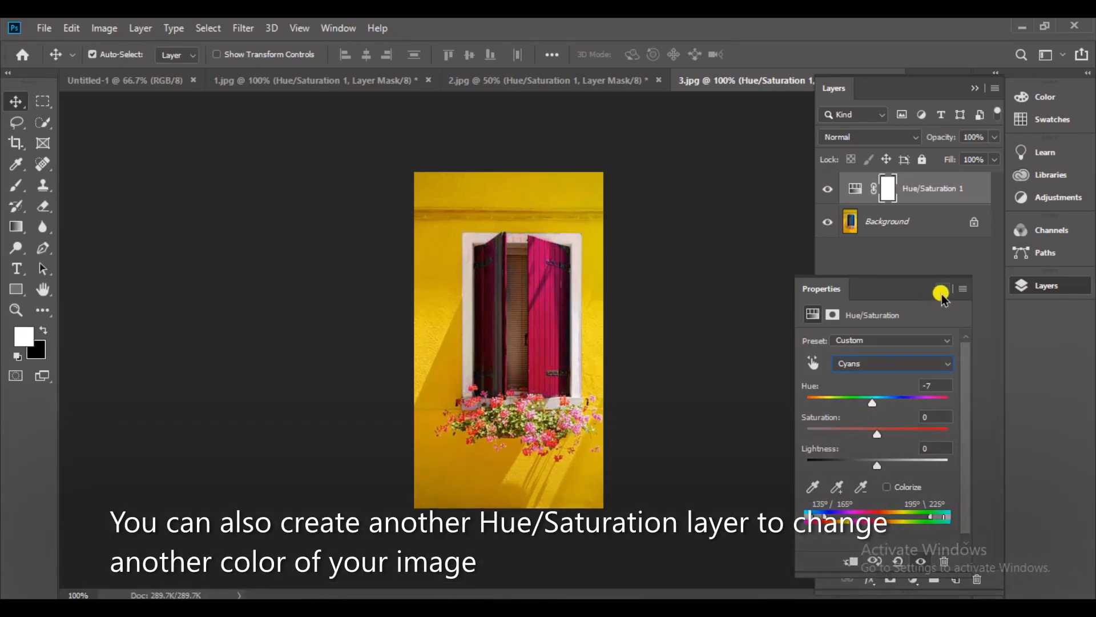
{"action": "left_click", "coordinate": [941, 291]}
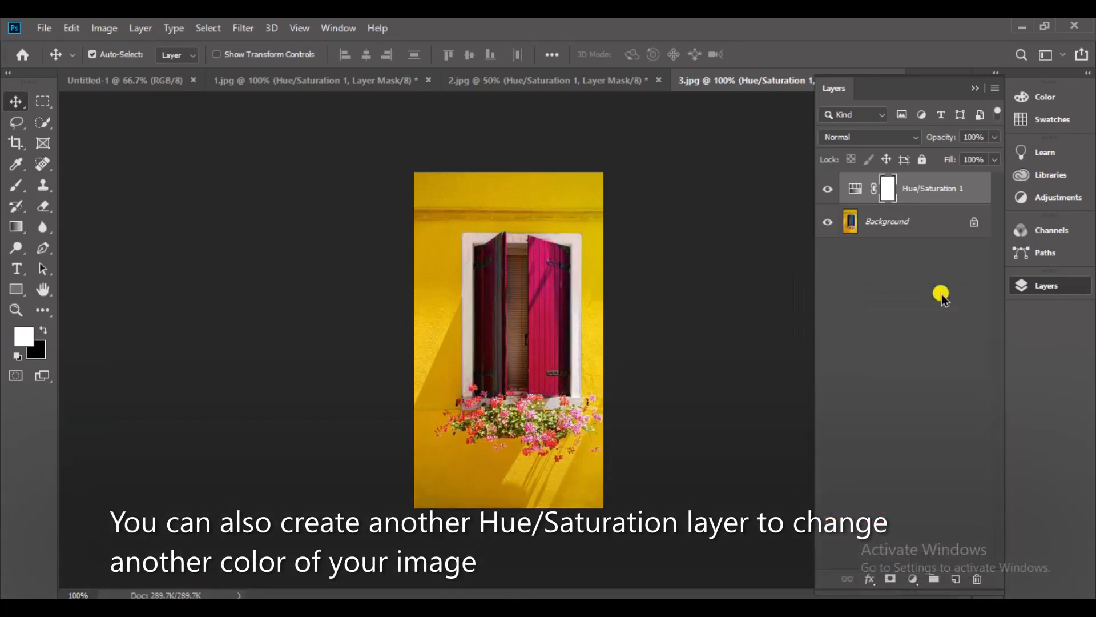
Add a second Hue/Saturation adjustment layer to the window photo in 3.jpg.
{"action": "left_click", "coordinate": [913, 579]}
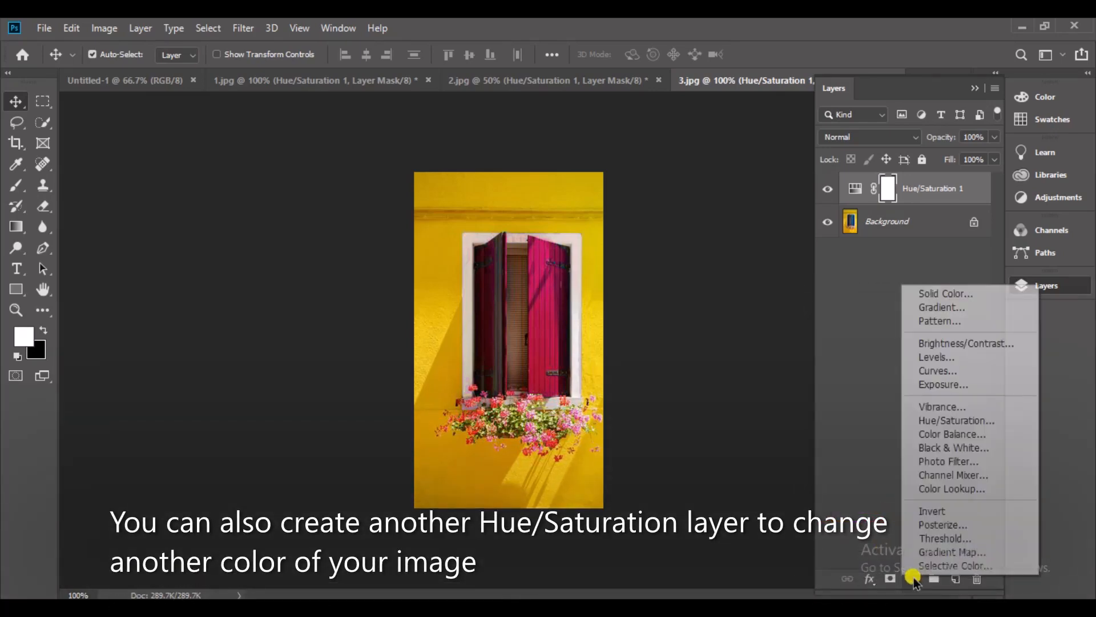
{"action": "left_click", "coordinate": [1012, 421]}
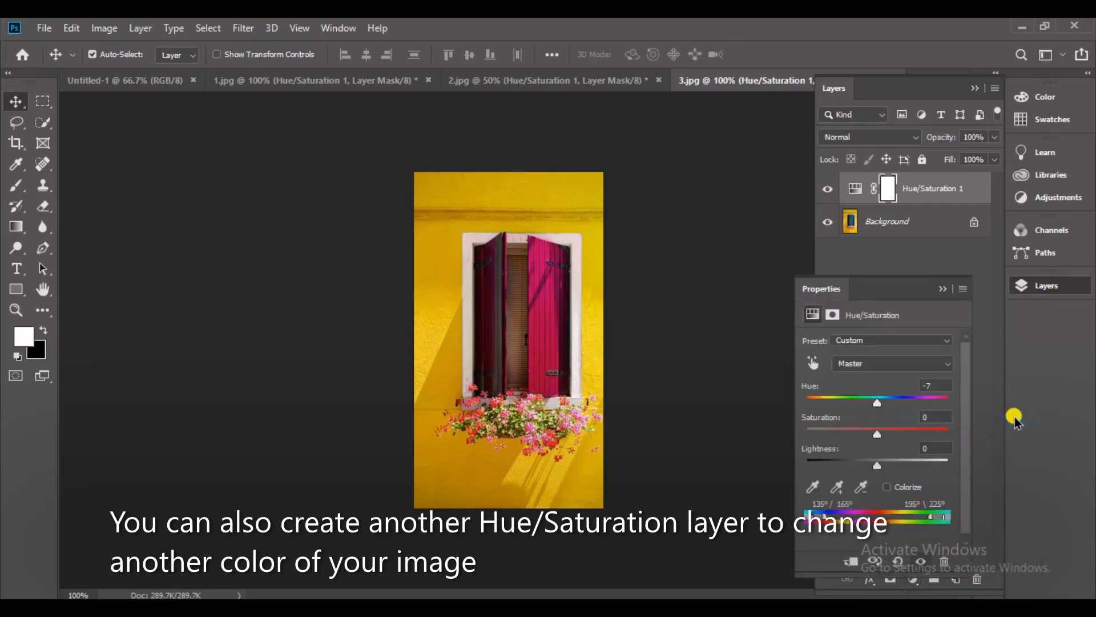
Turn the yellow wall light grey by setting the Yellows Hue to -40, removing all saturation and raising the lightness.
{"action": "left_click", "coordinate": [876, 364]}
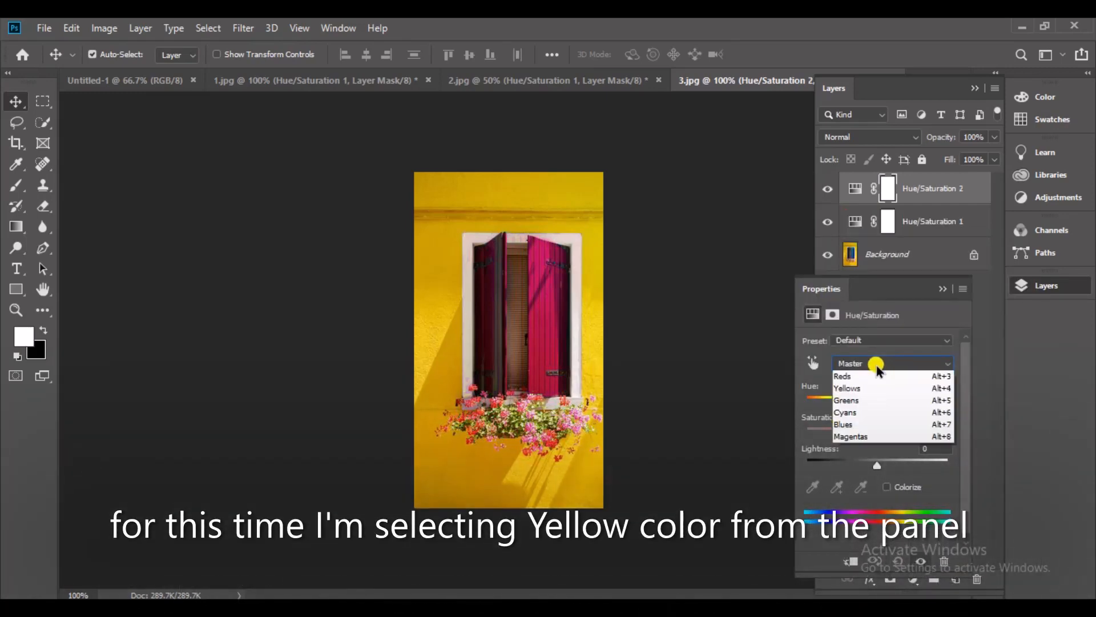
{"action": "left_click", "coordinate": [876, 402]}
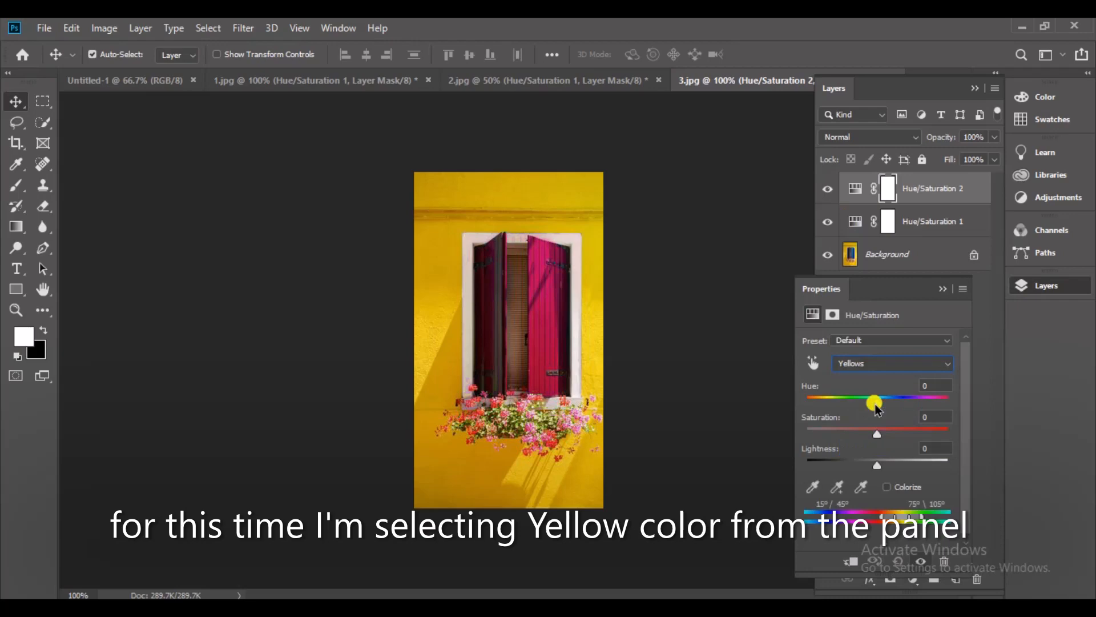
{"action": "left_click_drag", "start_coordinate": [882, 404], "coordinate": [850, 403]}
{"action": "left_click_drag", "start_coordinate": [848, 434], "coordinate": [851, 435]}
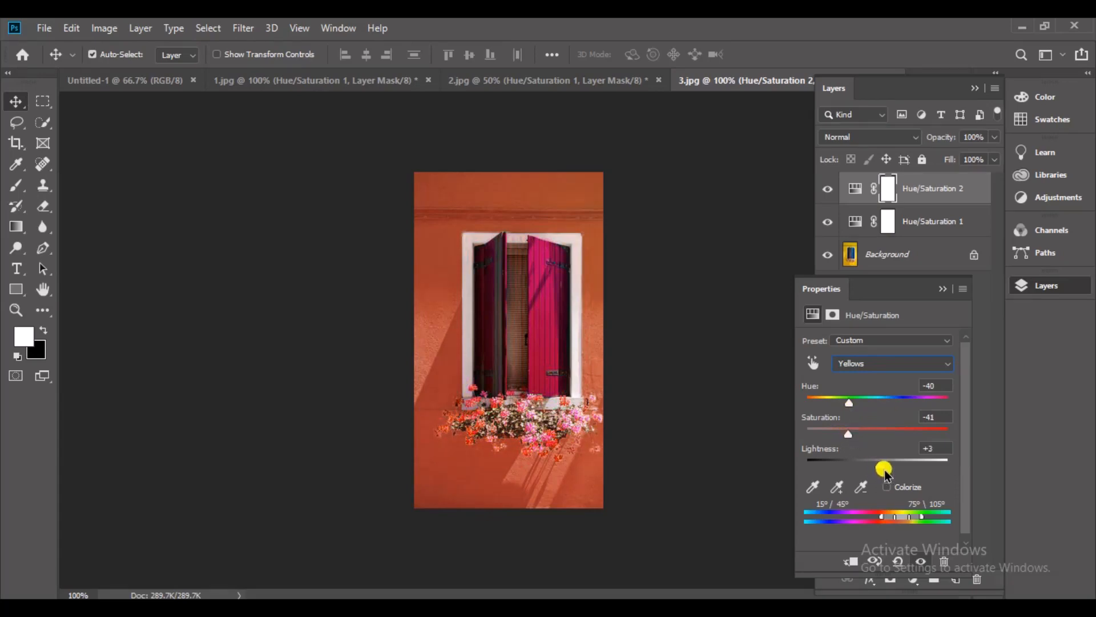
{"action": "left_click_drag", "start_coordinate": [884, 469], "coordinate": [961, 460]}
{"action": "left_click_drag", "start_coordinate": [850, 435], "coordinate": [790, 430]}
{"action": "left_click_drag", "start_coordinate": [951, 467], "coordinate": [910, 460]}
Compare the window photo before and after recolouring by toggling both Hue/Saturation layers off and on.
{"action": "left_click", "coordinate": [942, 289]}
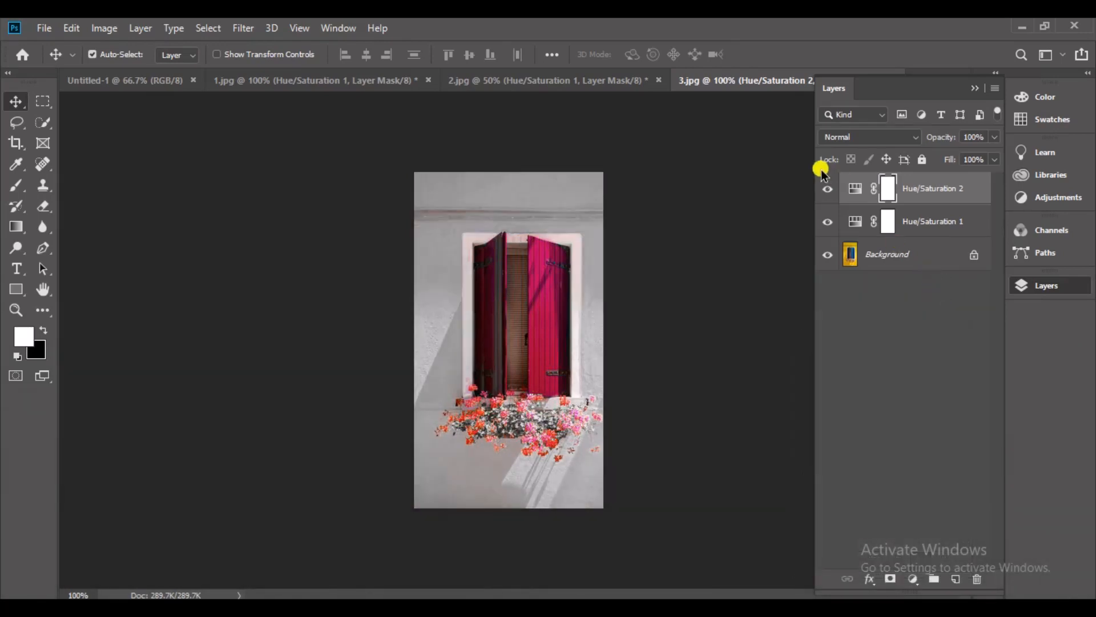
{"action": "left_click", "coordinate": [827, 254], "text": "alt"}
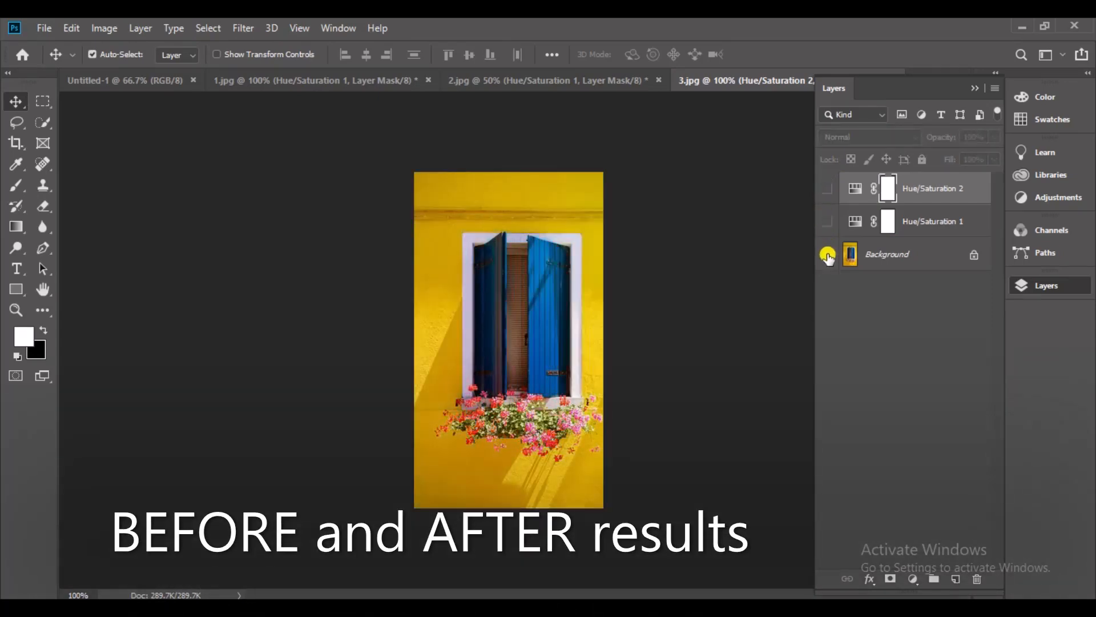
{"action": "left_click", "coordinate": [827, 254], "text": "alt"}
{"action": "left_click", "coordinate": [828, 255], "text": "alt"}
{"action": "left_click", "coordinate": [828, 255], "text": "alt"}
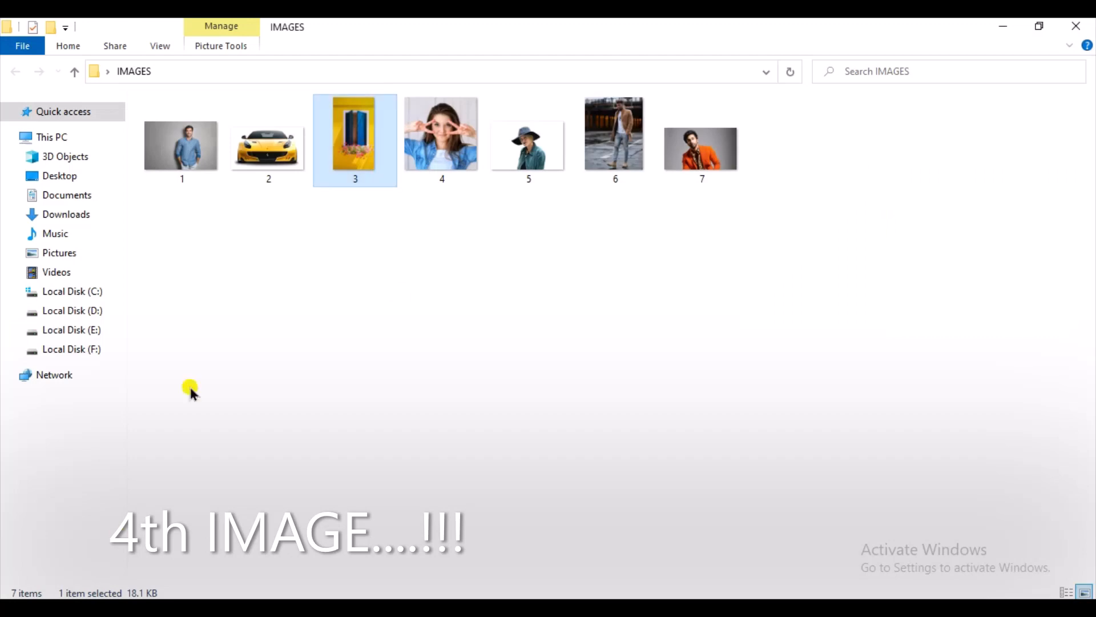
Open image 4 of the IMAGES folder in Photoshop and add a Hue/Saturation adjustment layer above the photo.
{"action": "left_click", "coordinate": [433, 297]}
{"action": "left_click_drag", "start_coordinate": [441, 147], "coordinate": [931, 70]}
{"action": "key", "text": "x"}
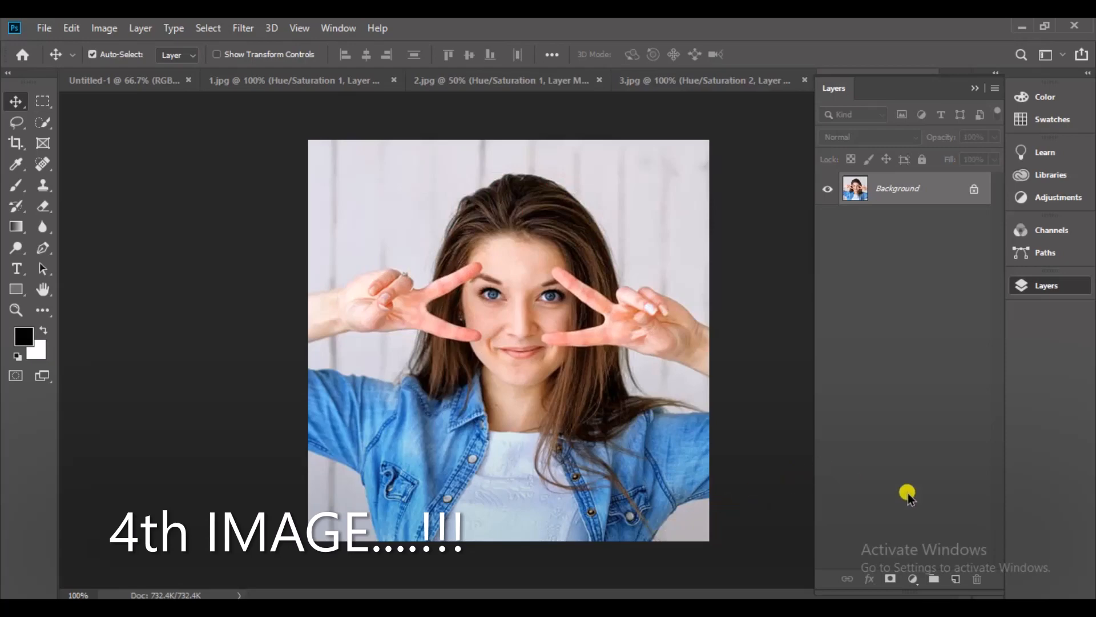
{"action": "left_click", "coordinate": [912, 578]}
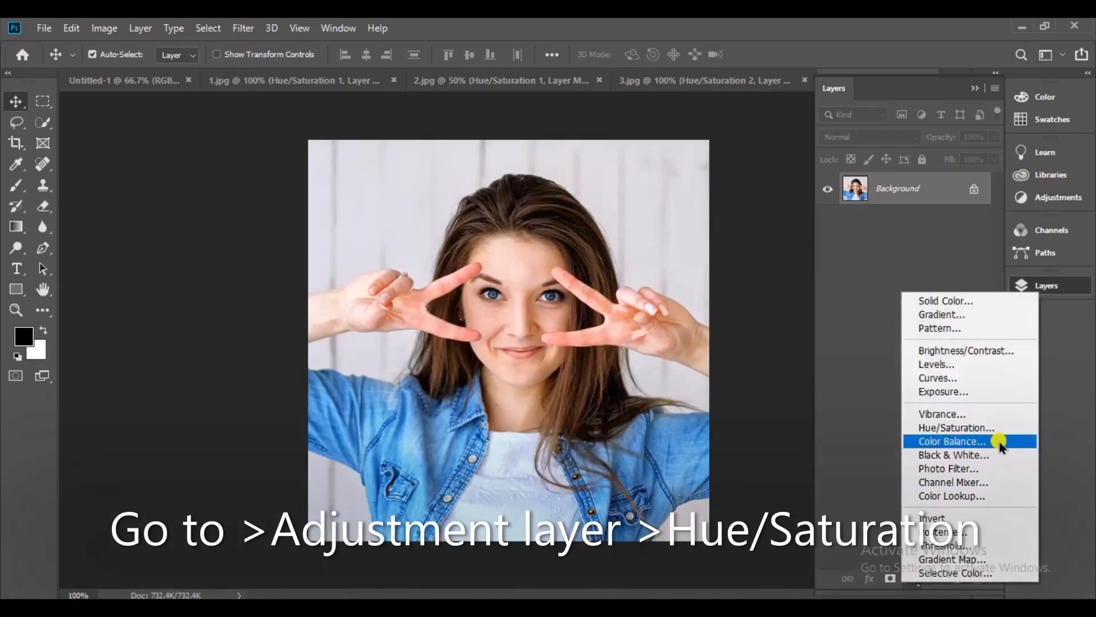
{"action": "left_click", "coordinate": [1011, 430]}
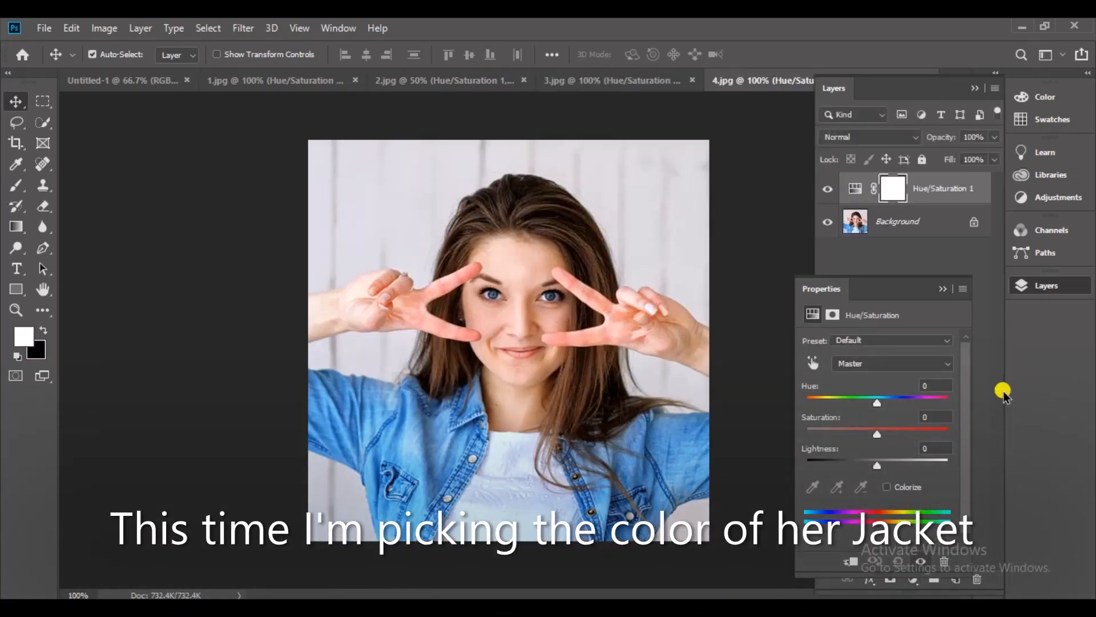
Sample the blue denim jacket's colour and whiten it with Cyans Saturation at -100 and Lightness at +100.
{"action": "left_click", "coordinate": [814, 364]}
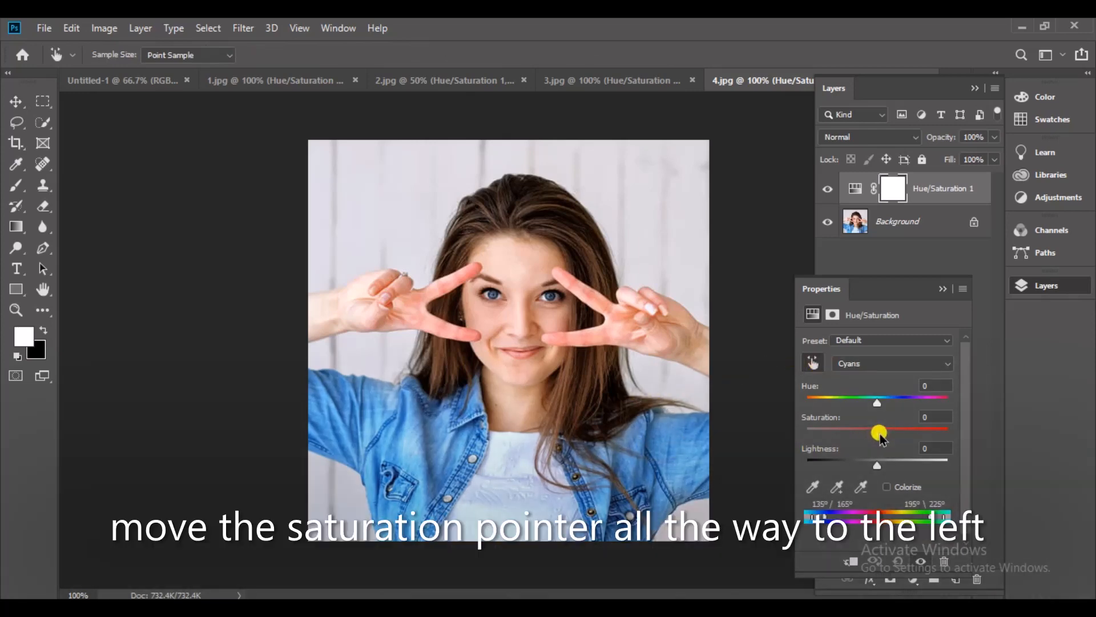
{"action": "left_click_drag", "start_coordinate": [879, 433], "coordinate": [766, 445]}
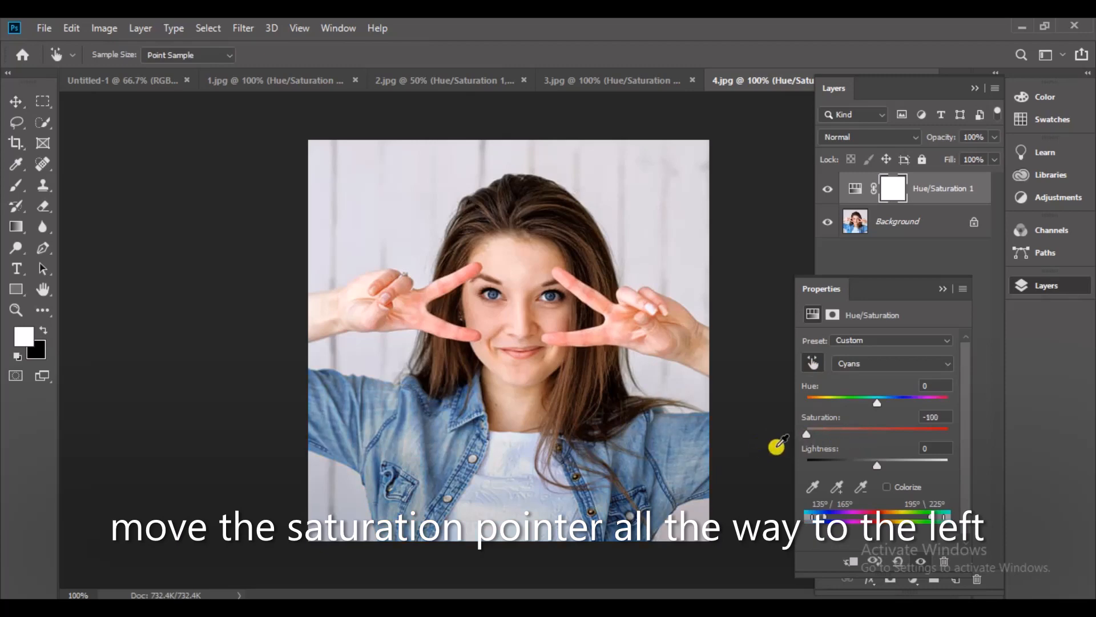
{"action": "left_click_drag", "start_coordinate": [877, 465], "coordinate": [978, 454]}
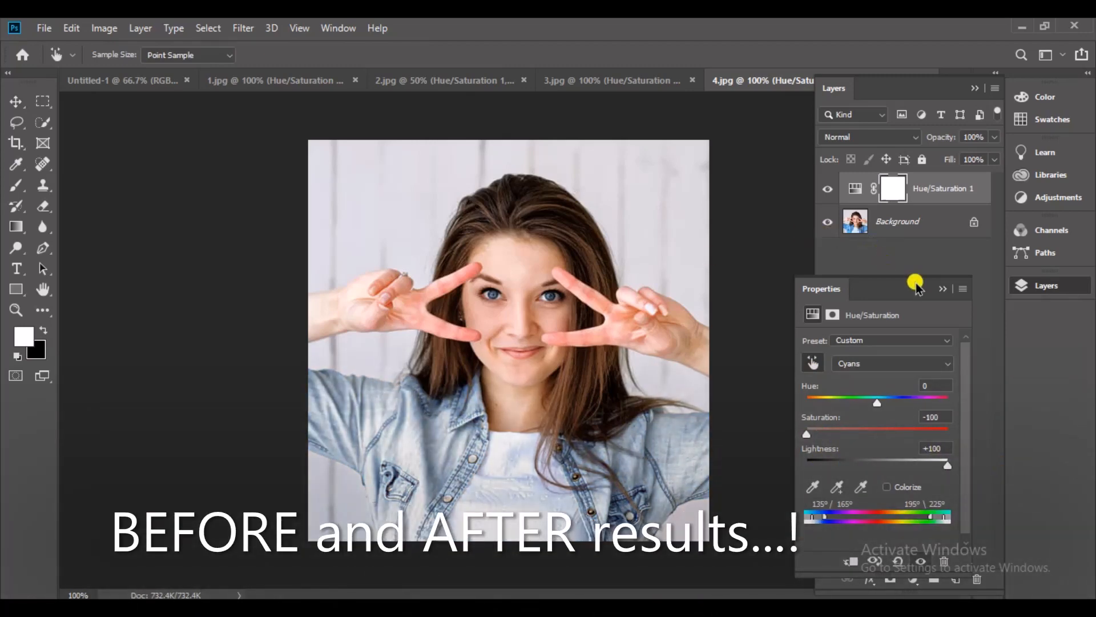
Compare the denim jacket before and after by hiding and showing the Hue/Saturation layer.
{"action": "left_click", "coordinate": [943, 289]}
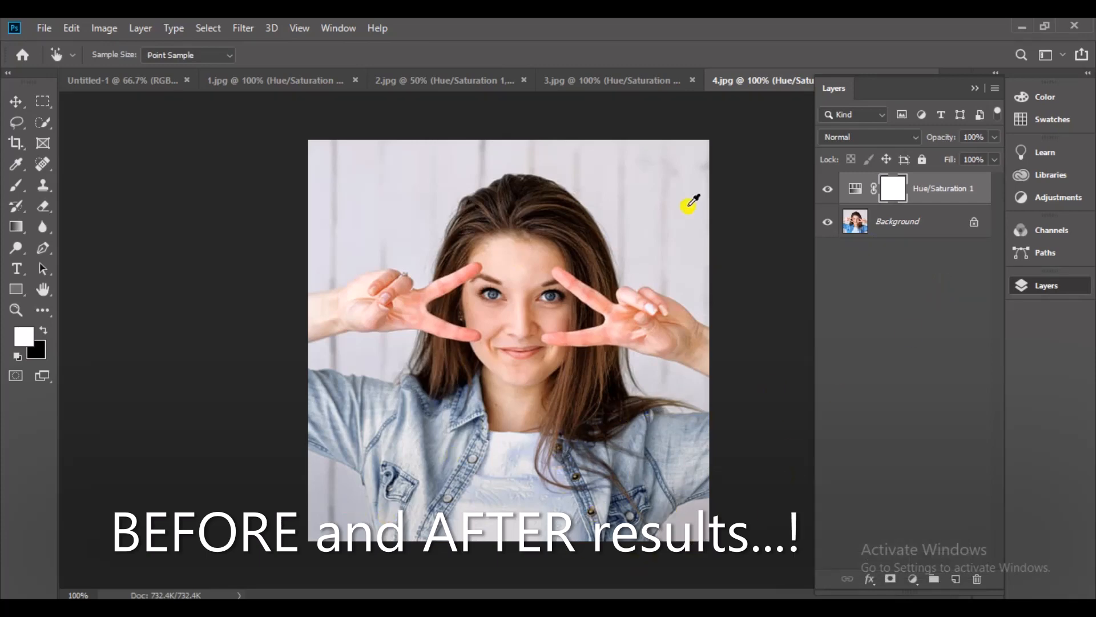
{"action": "left_click", "coordinate": [828, 189]}
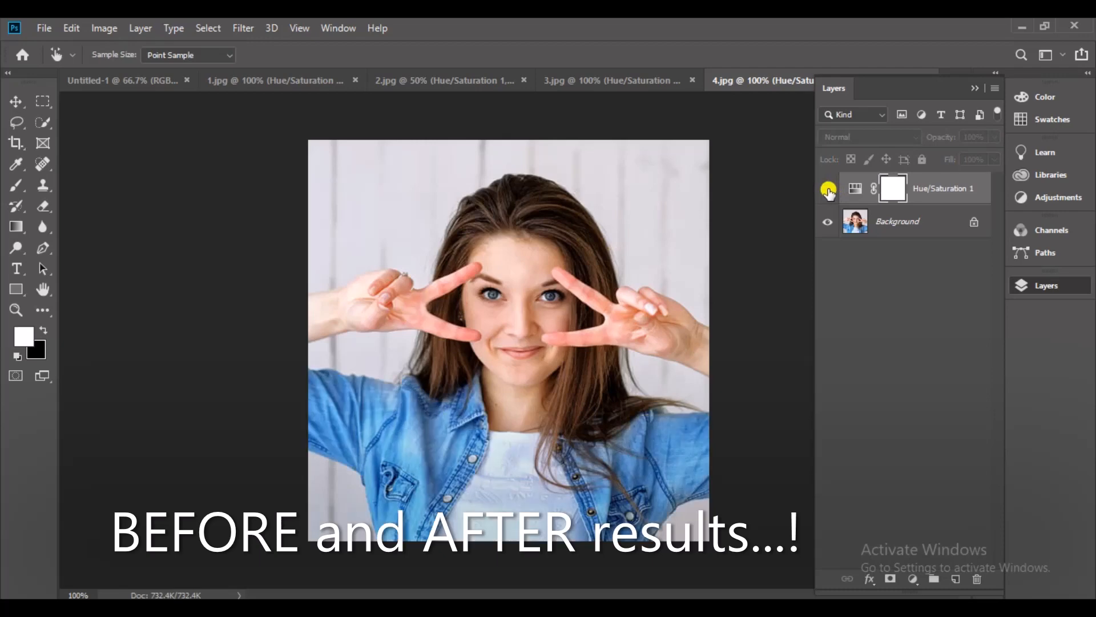
{"action": "left_click", "coordinate": [827, 189]}
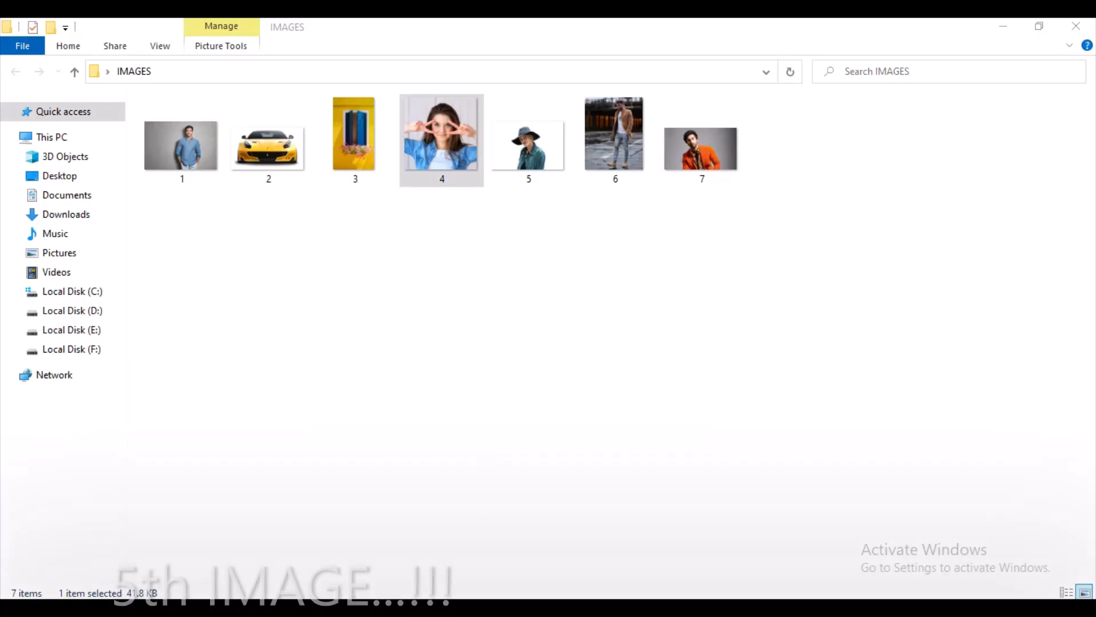
Open image 5 of the IMAGES folder in Photoshop and add a Hue/Saturation adjustment layer above the photo.
{"action": "left_click_drag", "start_coordinate": [513, 111], "coordinate": [542, 292]}
{"action": "left_click_drag", "start_coordinate": [521, 157], "coordinate": [951, 70]}
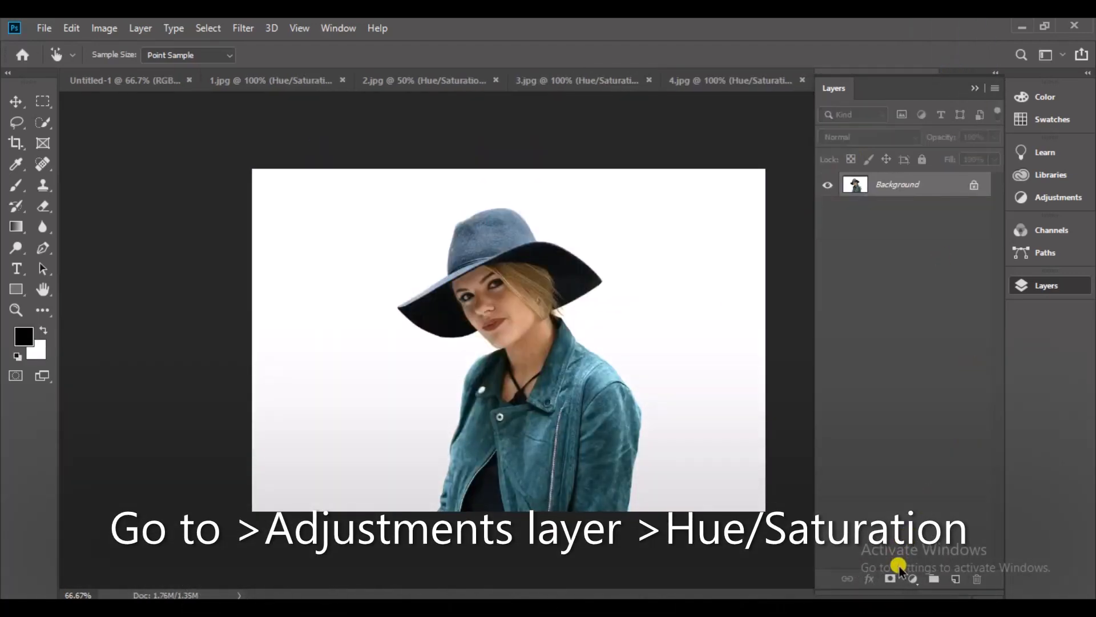
{"action": "left_click", "coordinate": [909, 578]}
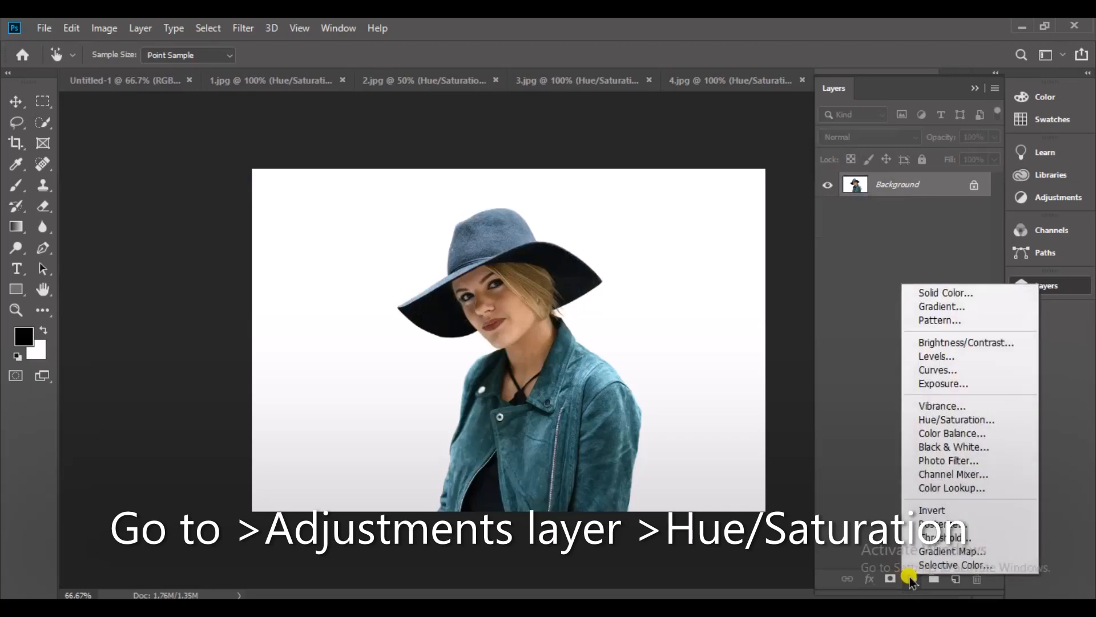
{"action": "left_click", "coordinate": [1013, 417]}
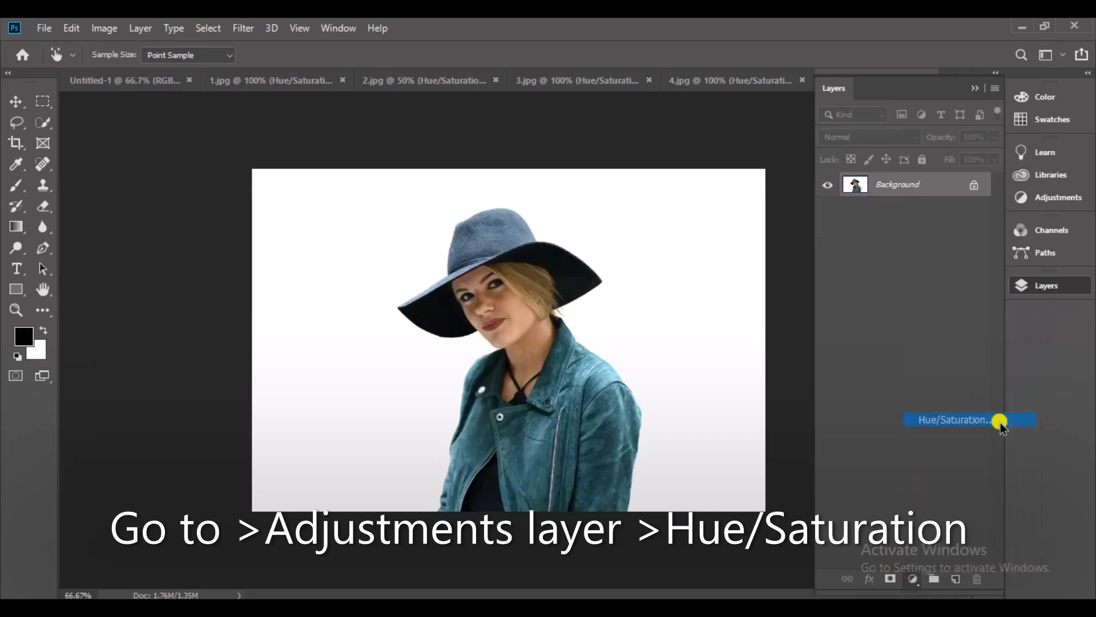
Sample the teal jacket's colour and darken it to near black with Cyans Saturation and Lightness both at -100.
{"action": "left_click", "coordinate": [812, 362]}
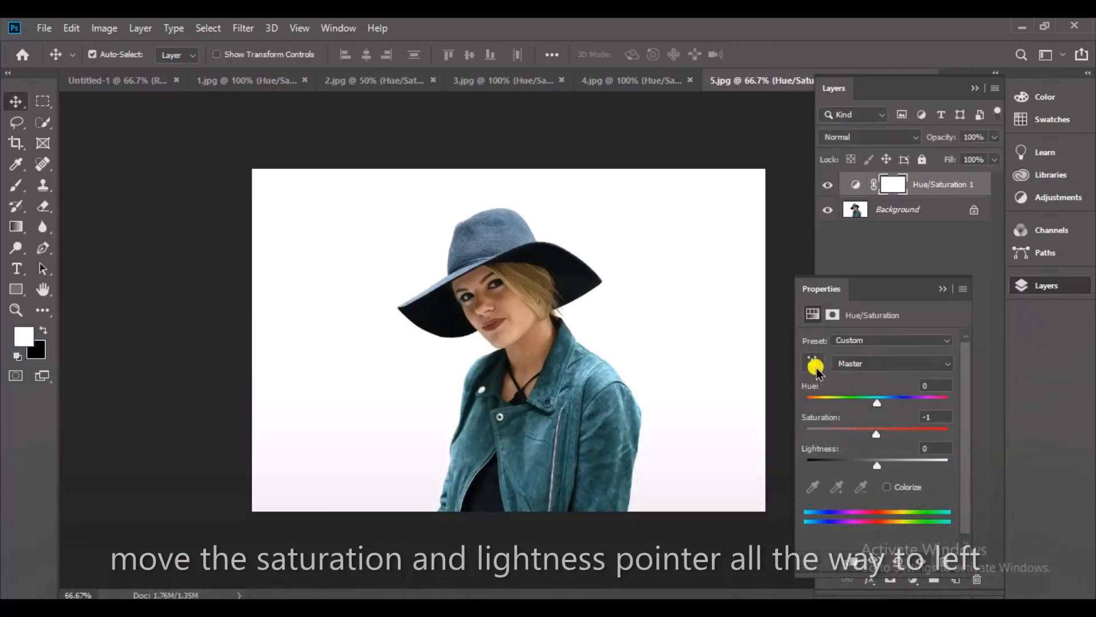
{"action": "left_click", "coordinate": [602, 389]}
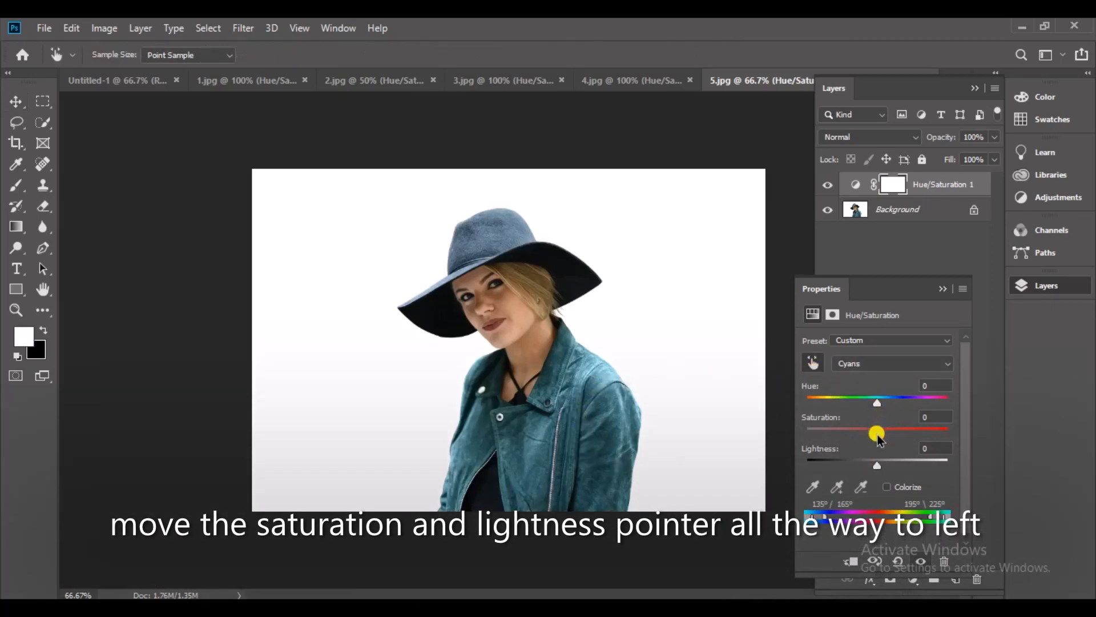
{"action": "left_click_drag", "start_coordinate": [878, 435], "coordinate": [780, 435]}
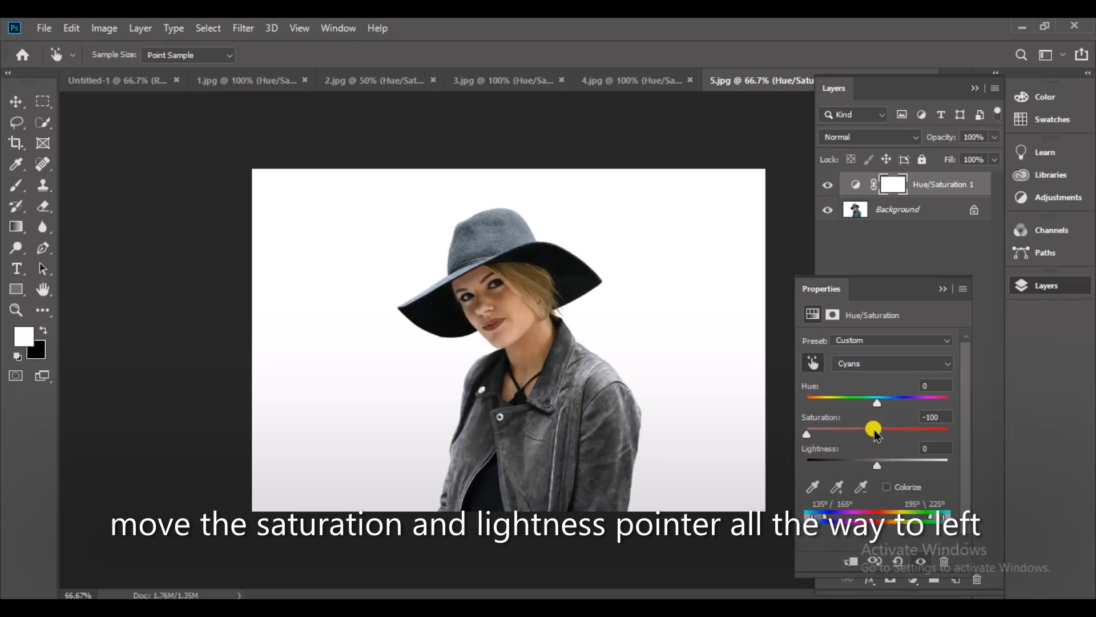
{"action": "left_click_drag", "start_coordinate": [872, 467], "coordinate": [698, 466]}
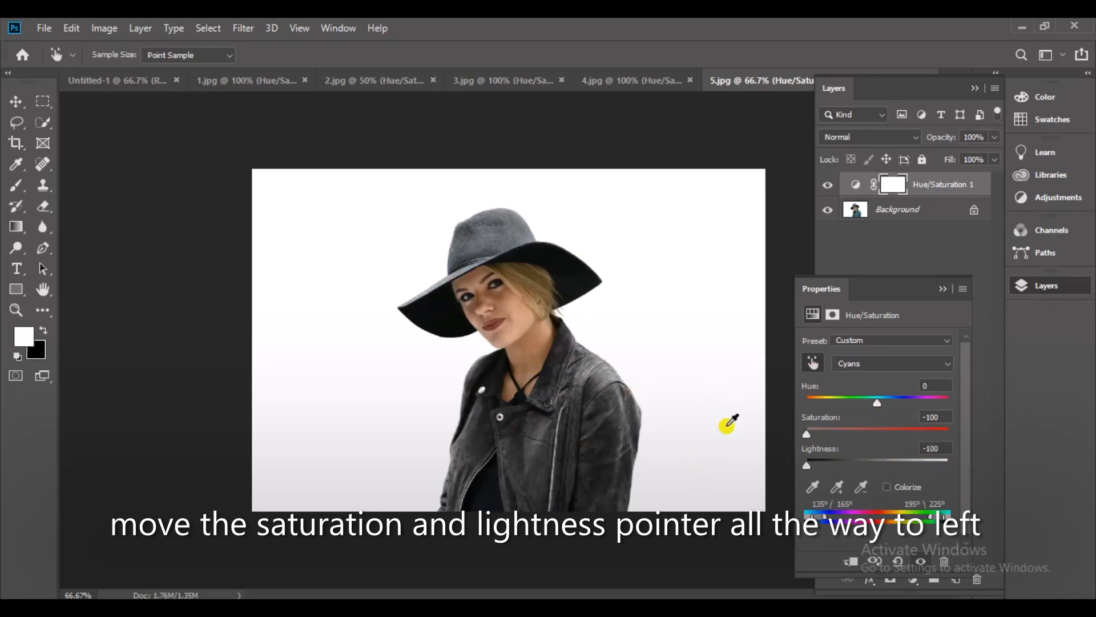
Compare the teal jacket photo before and after by hiding and showing its Hue/Saturation layer.
{"action": "left_click", "coordinate": [942, 288]}
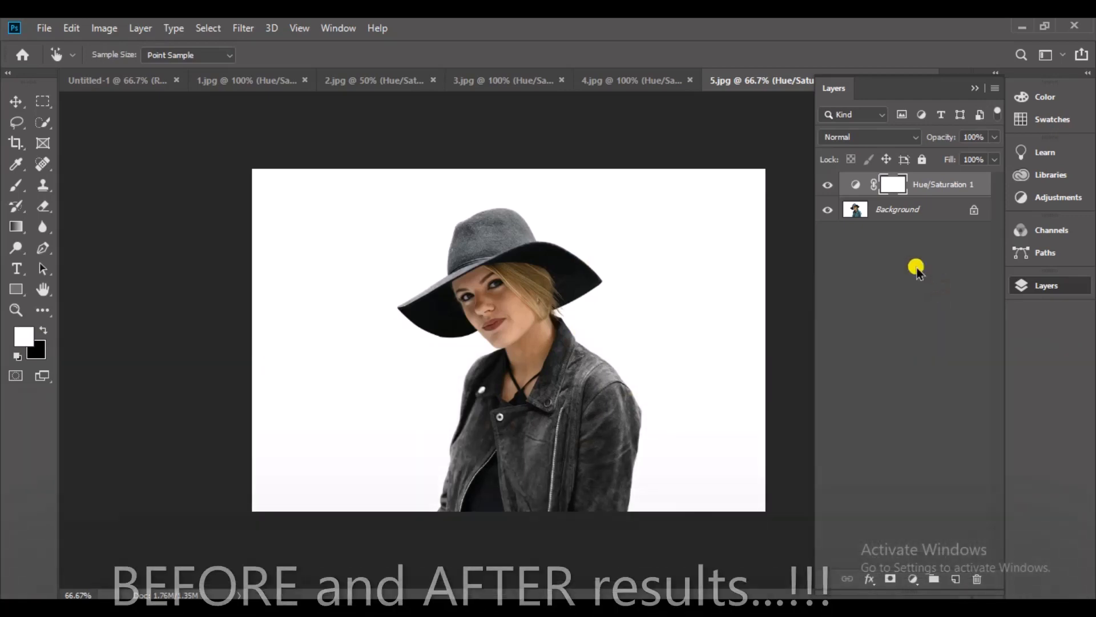
{"action": "left_click", "coordinate": [826, 184]}
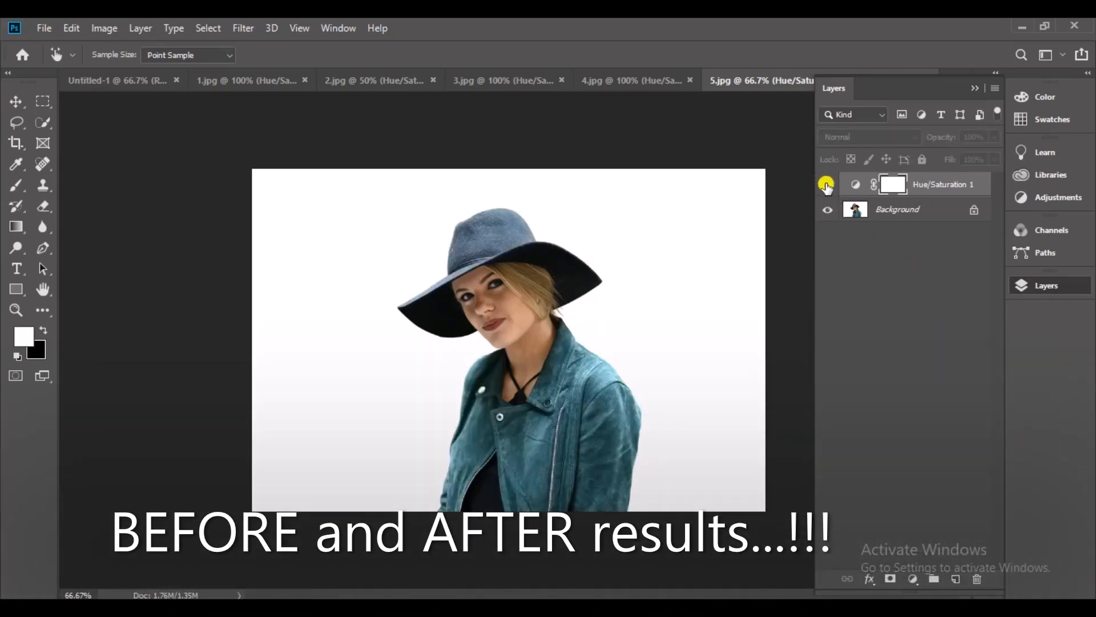
{"action": "left_click", "coordinate": [826, 184]}
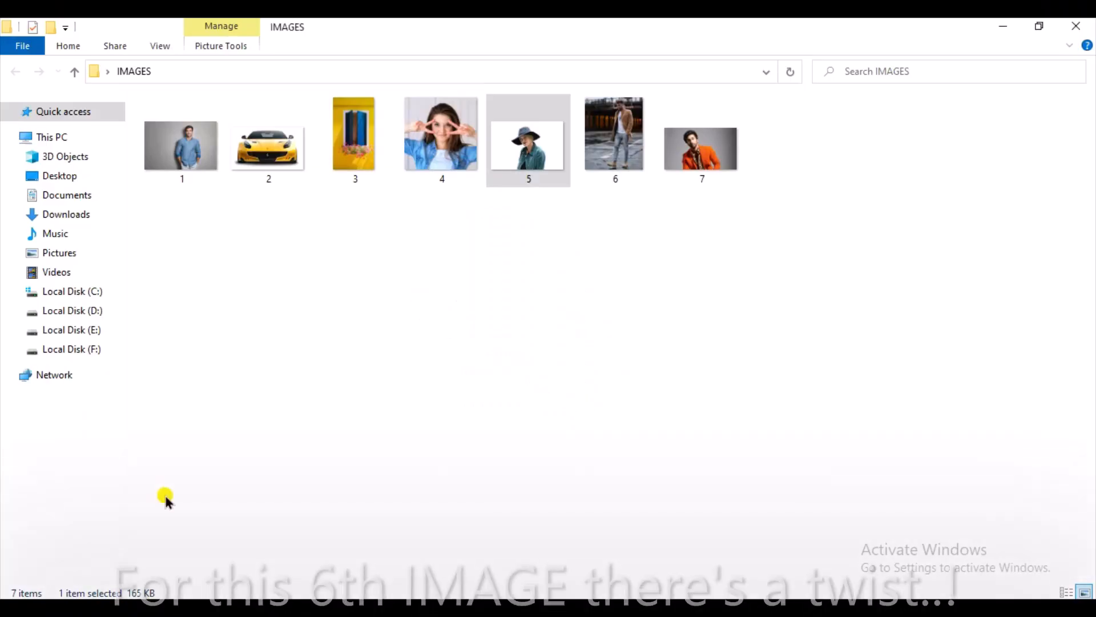
Open image 6 of the IMAGES folder, the man in the tan coat, in Photoshop.
{"action": "left_click_drag", "start_coordinate": [614, 143], "coordinate": [848, 57]}
{"action": "left_click_drag", "start_coordinate": [961, 67], "coordinate": [961, 71]}
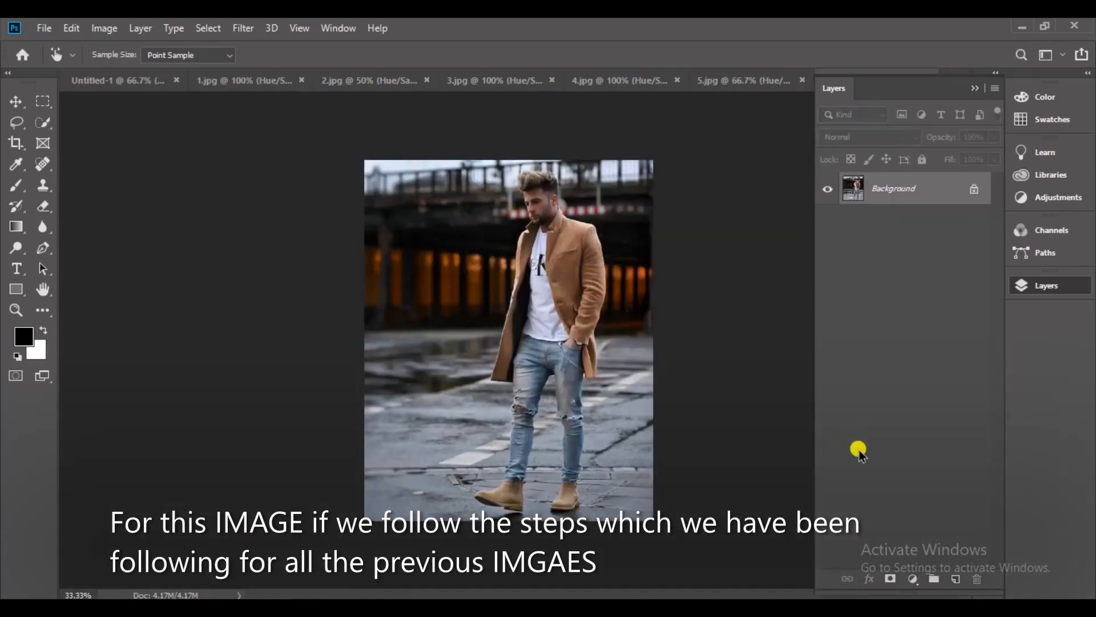
Try to recolour the tan coat with a Hue/Saturation layer on the Reds, with Hue at +180 and -9, and undo it.
{"action": "left_click", "coordinate": [914, 580]}
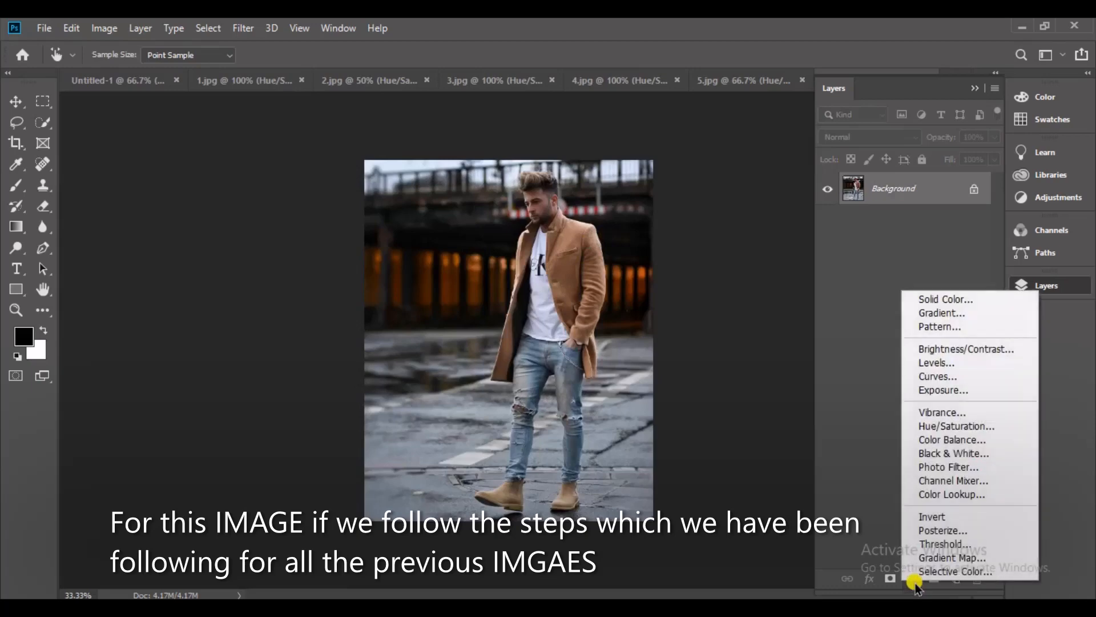
{"action": "left_click", "coordinate": [1009, 428]}
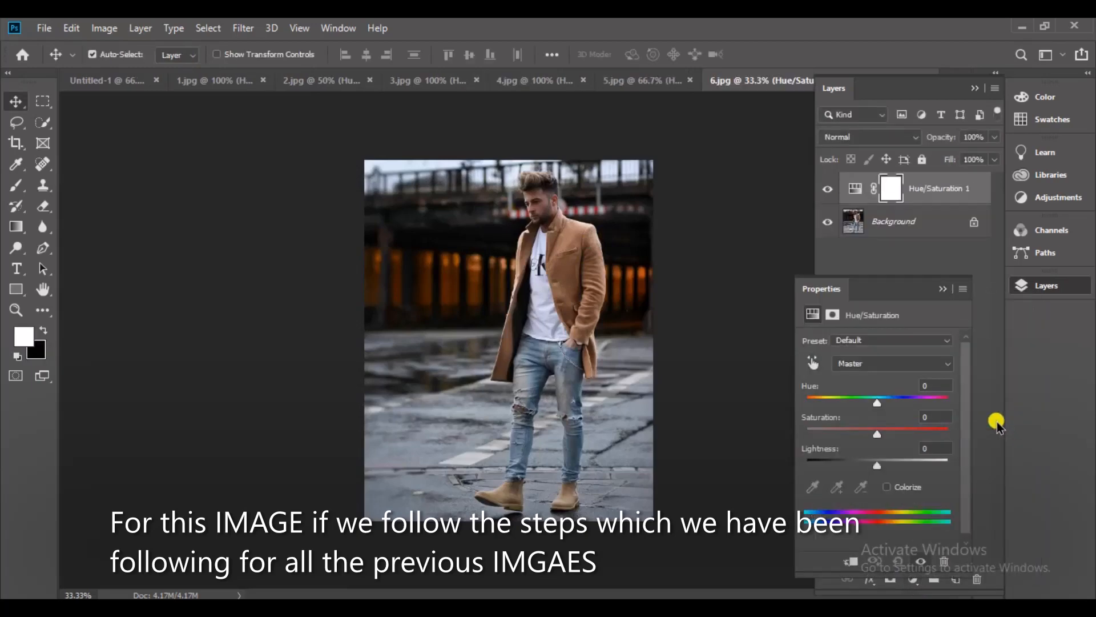
{"action": "left_click", "coordinate": [815, 365]}
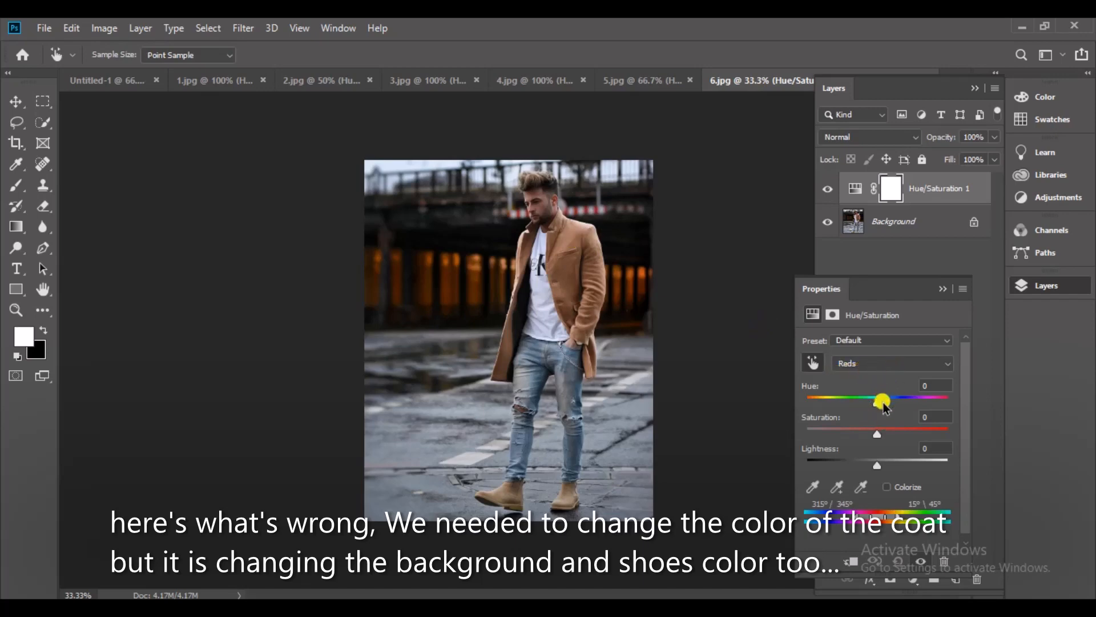
{"action": "left_click_drag", "start_coordinate": [855, 406], "coordinate": [942, 410]}
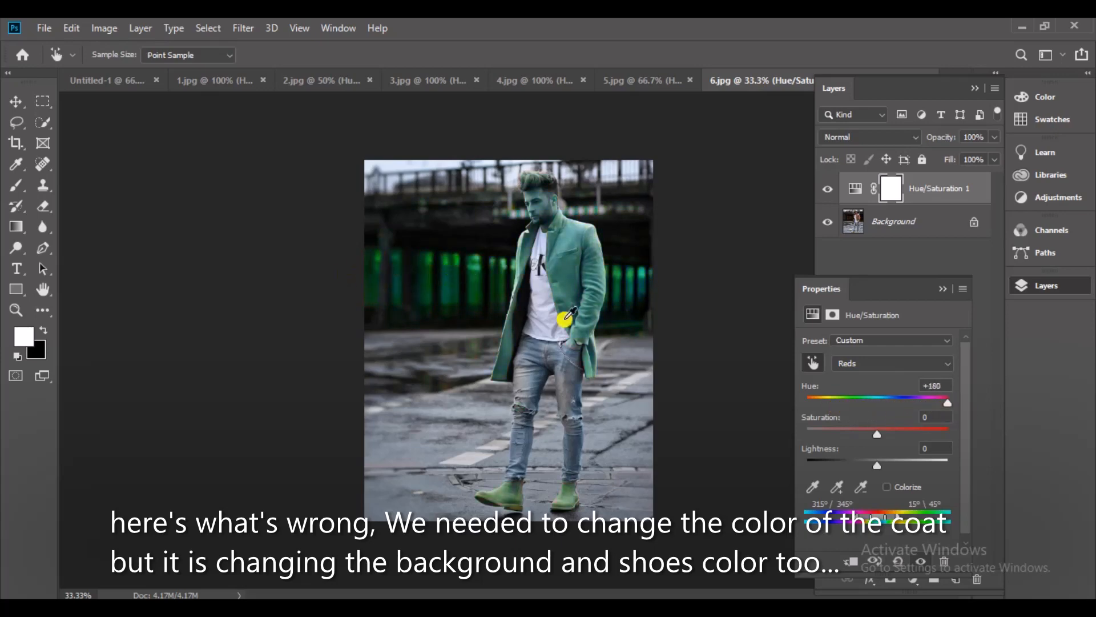
{"action": "mouse_move", "coordinate": [885, 401]}
{"action": "left_mouse_down"}
{"action": "mouse_move", "coordinate": [898, 401]}
{"action": "mouse_move", "coordinate": [832, 402]}
{"action": "mouse_move", "coordinate": [870, 400]}
{"action": "left_mouse_up"}
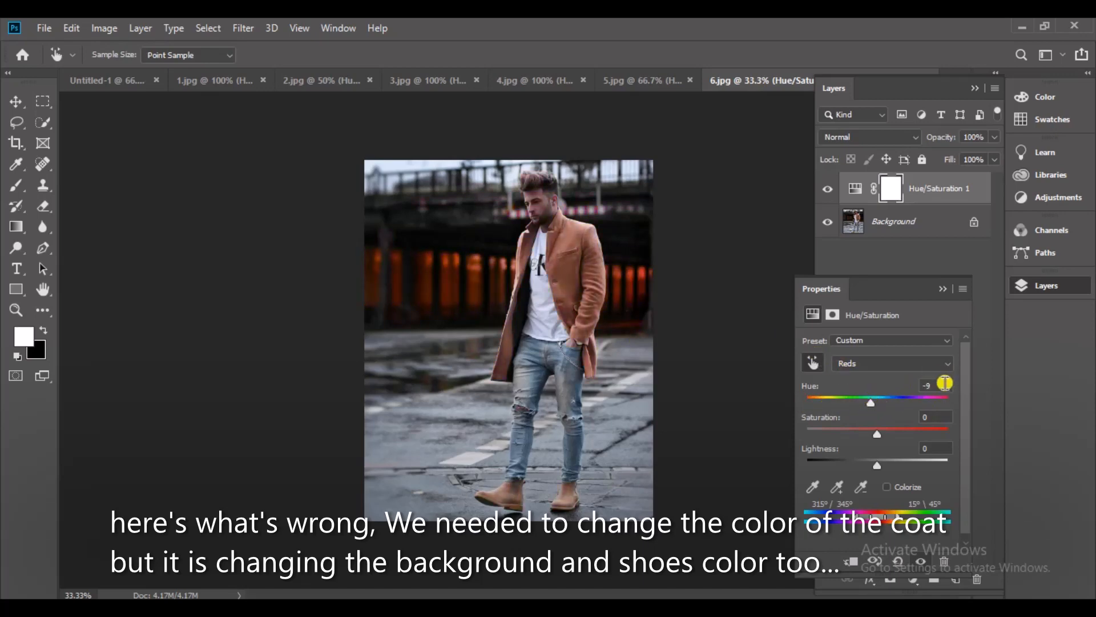
{"action": "key", "text": "ctrl+z"}
{"action": "key", "text": "ctrl+z"}
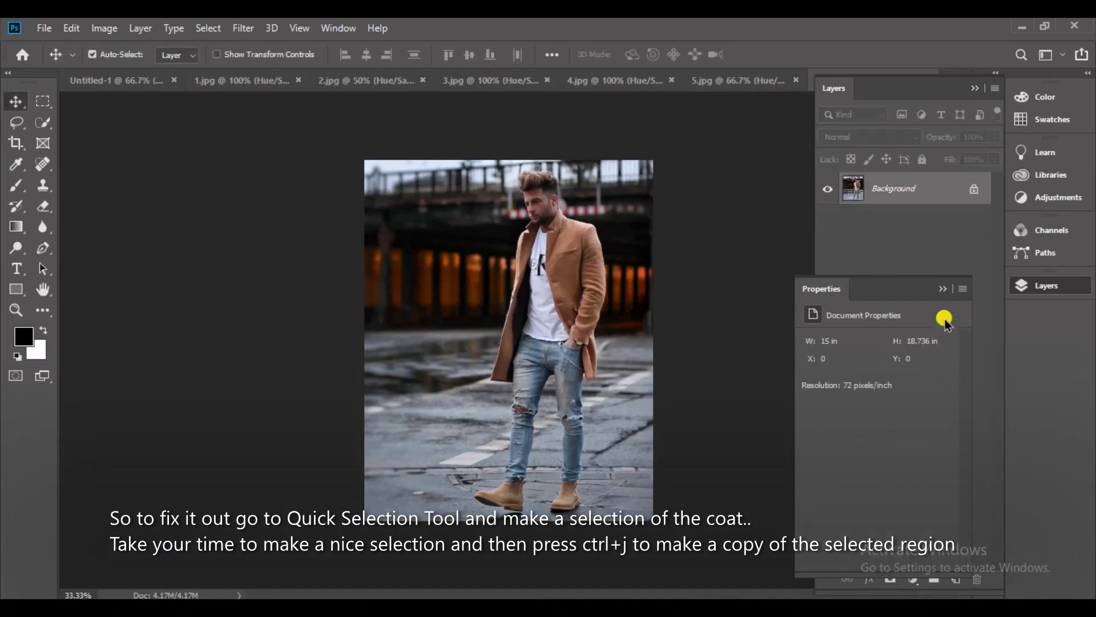
{"action": "left_click", "coordinate": [942, 289]}
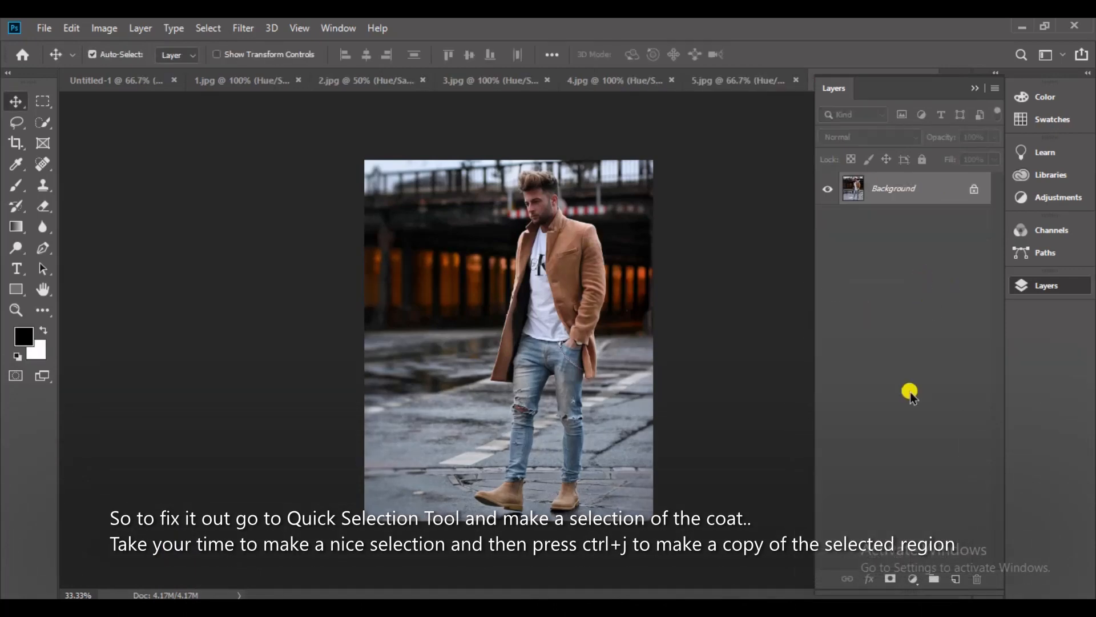
Select both sides of the tan coat with the Quick Selection tool.
{"action": "left_click", "coordinate": [45, 124]}
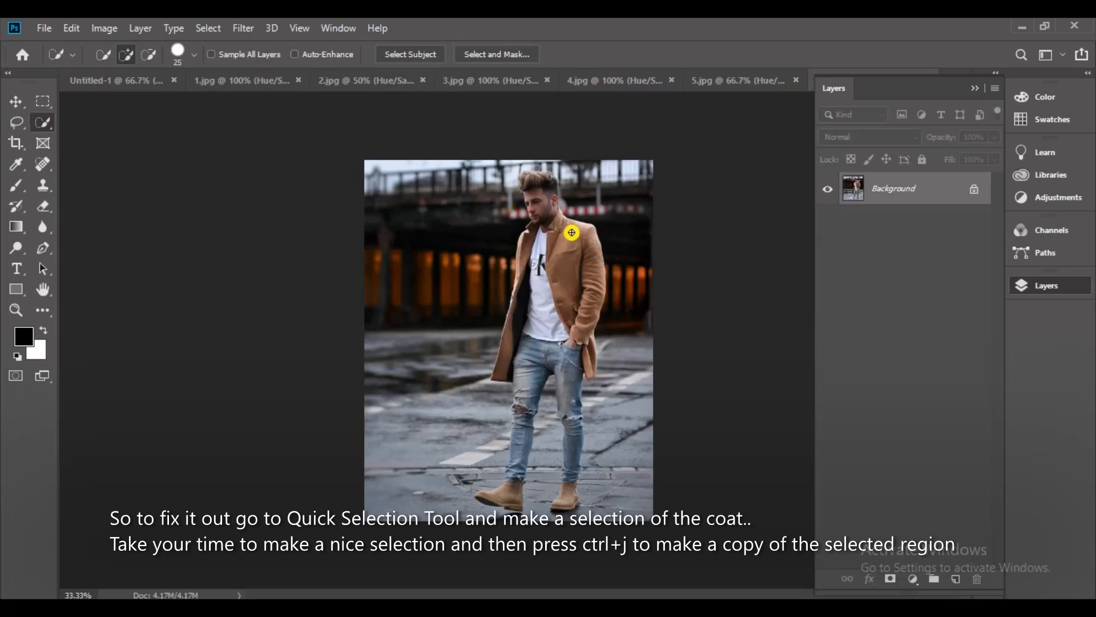
{"action": "left_click_drag", "start_coordinate": [581, 274], "coordinate": [592, 374]}
{"action": "left_click", "coordinate": [539, 237]}
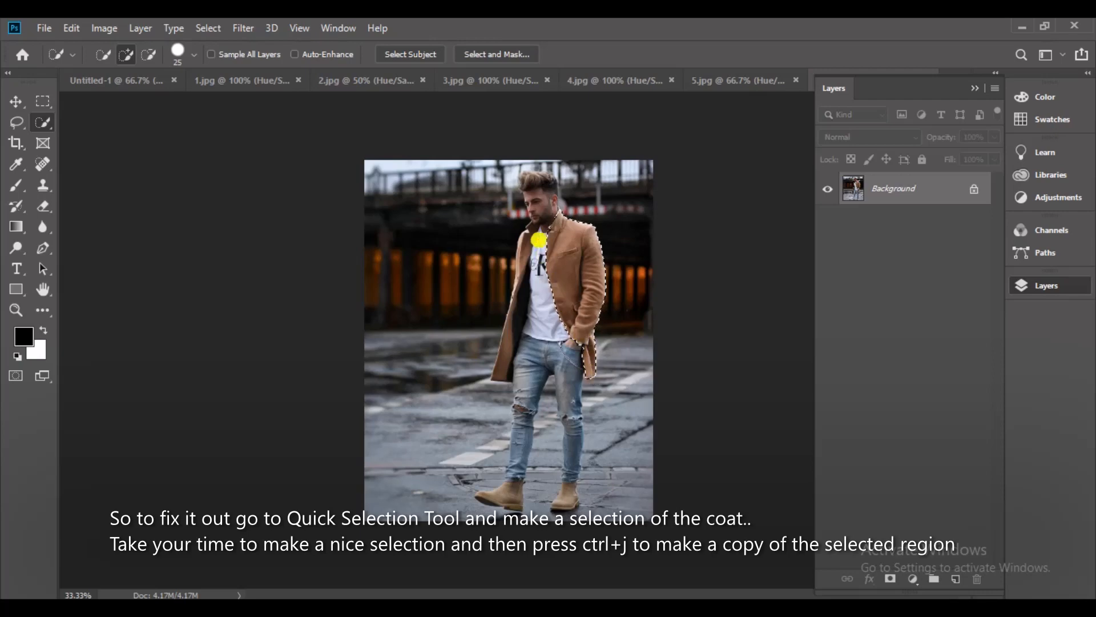
{"action": "left_click_drag", "start_coordinate": [531, 234], "coordinate": [513, 334]}
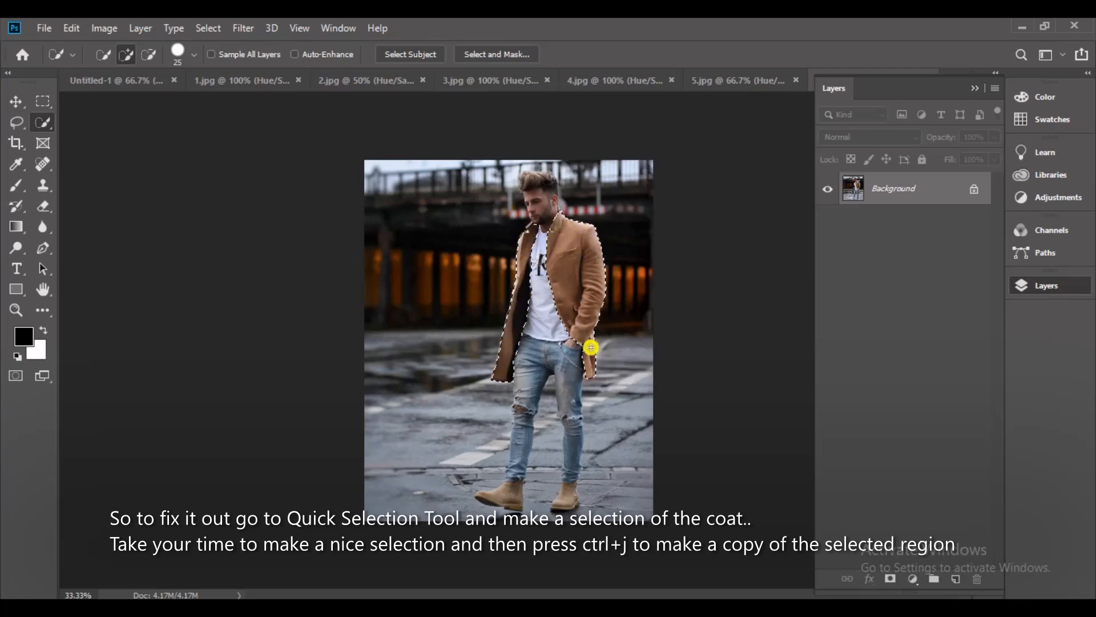
Copy the selected tan coat to a new layer and clip a Hue/Saturation adjustment layer to it.
{"action": "key", "text": "ctrl+j"}
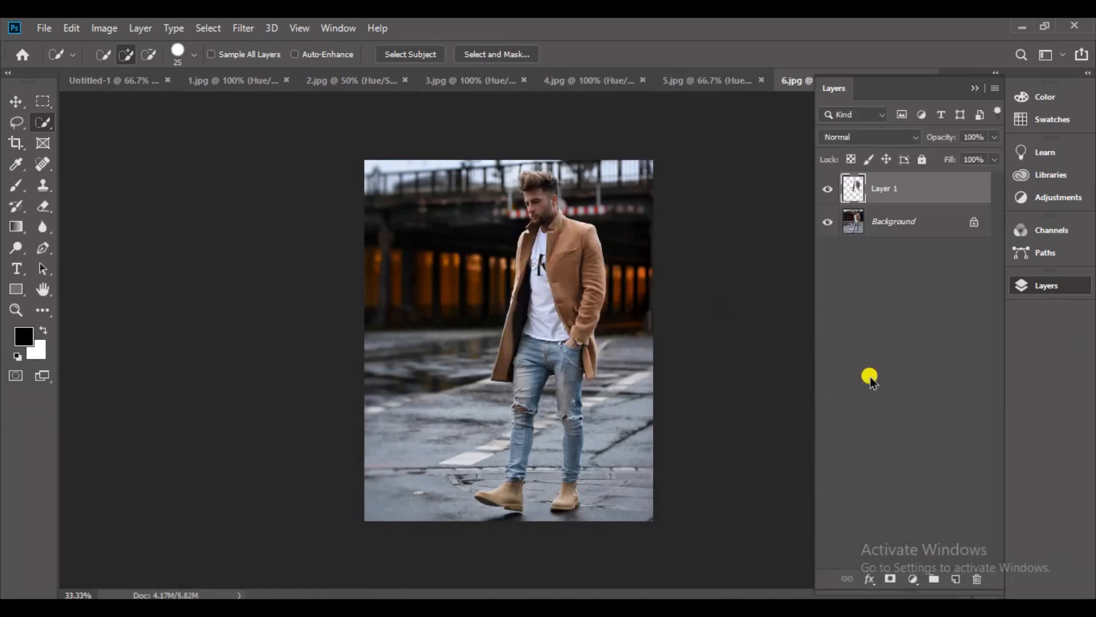
{"action": "left_click", "coordinate": [914, 579]}
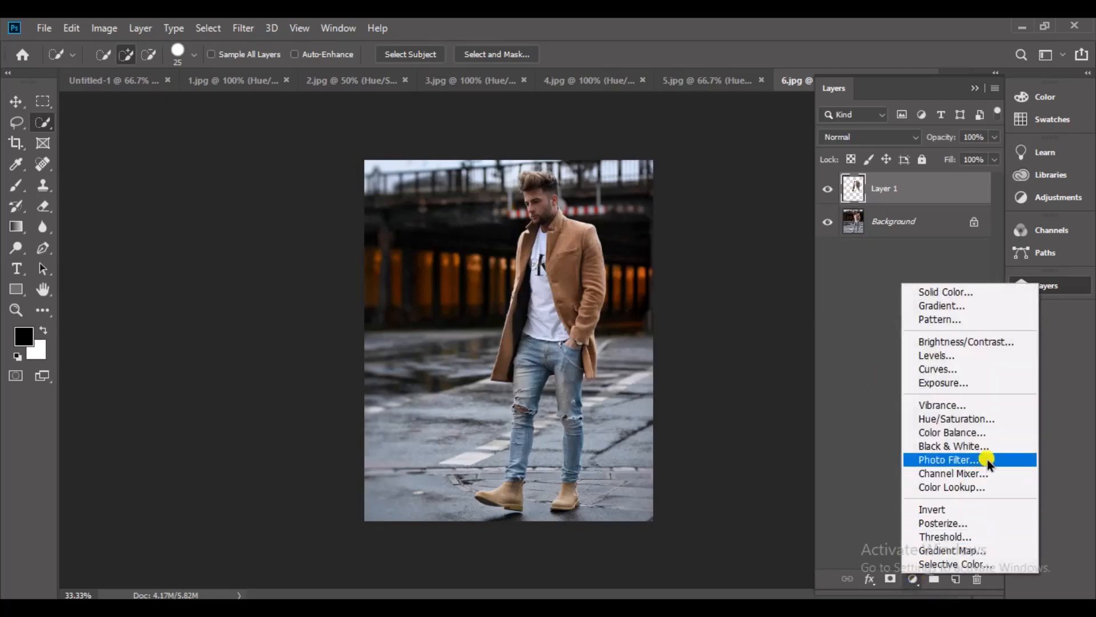
{"action": "left_click", "coordinate": [1008, 418]}
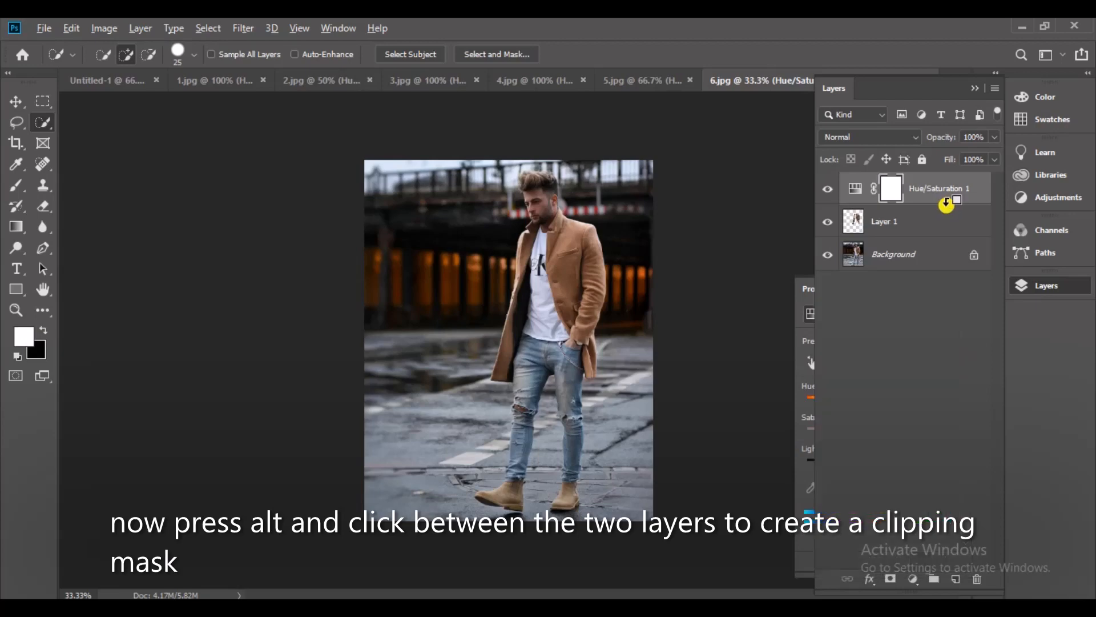
{"action": "left_click", "coordinate": [946, 205], "text": "alt"}
Recolour the coat by setting its Hue/Saturation layer to Hue +180 and Saturation +34.
{"action": "left_click", "coordinate": [800, 288]}
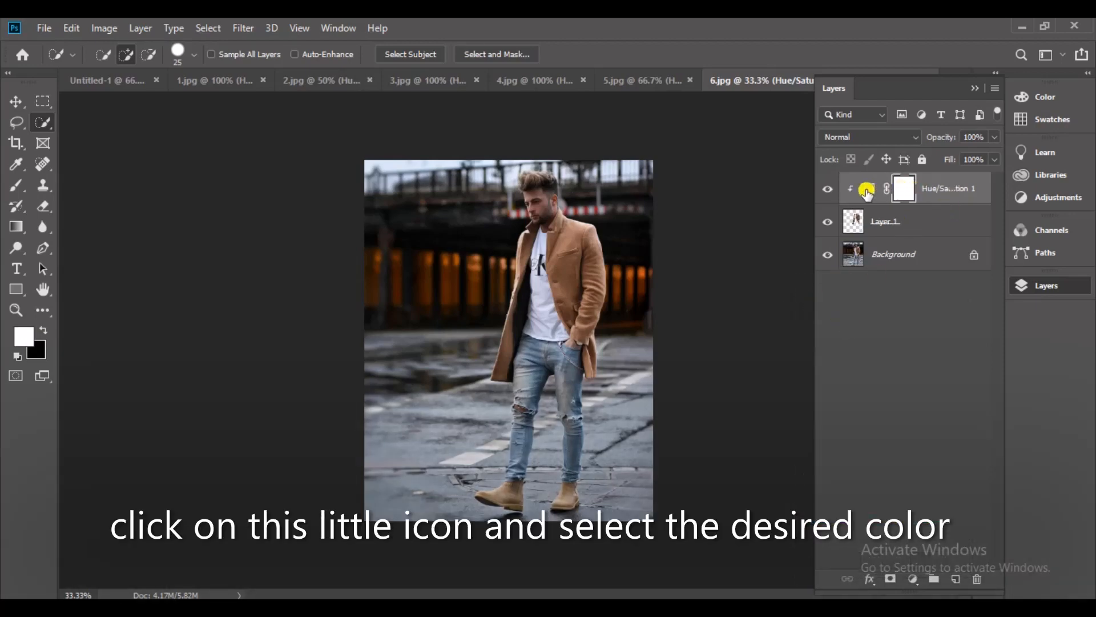
{"action": "left_click", "coordinate": [866, 192]}
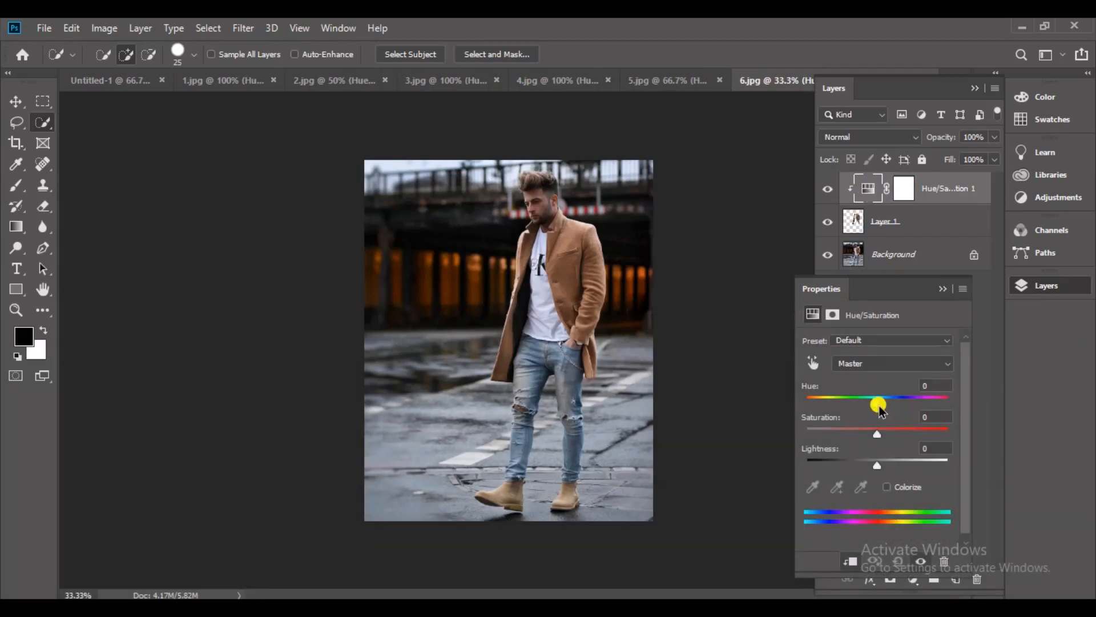
{"action": "left_click_drag", "start_coordinate": [879, 407], "coordinate": [857, 406]}
{"action": "left_click_drag", "start_coordinate": [882, 405], "coordinate": [788, 411]}
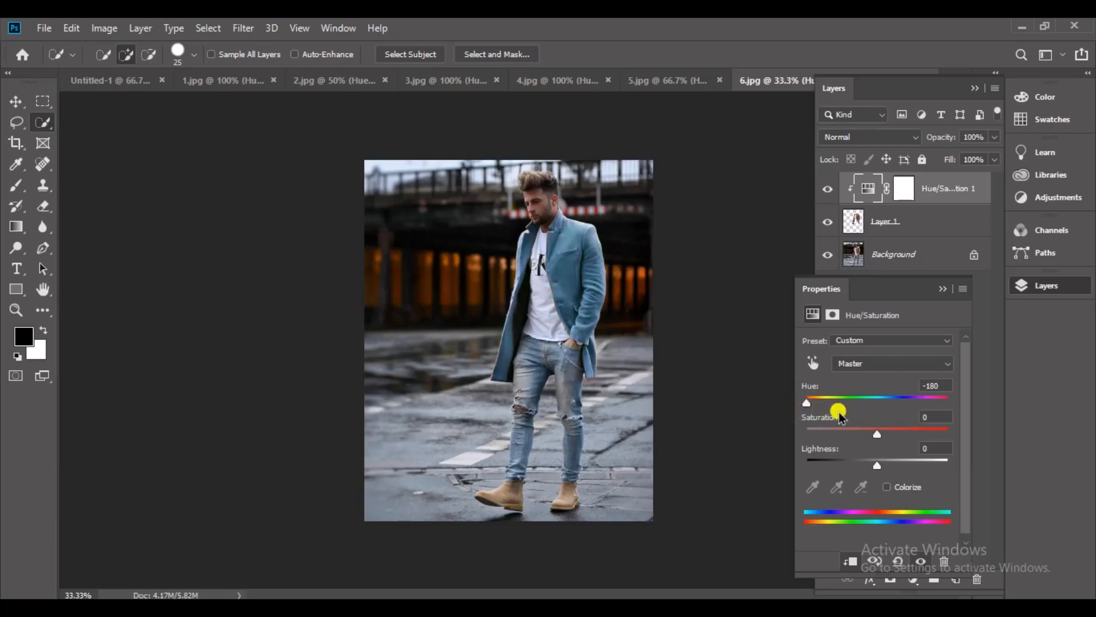
{"action": "left_click_drag", "start_coordinate": [873, 432], "coordinate": [901, 433]}
{"action": "left_click_drag", "start_coordinate": [807, 402], "coordinate": [963, 402]}
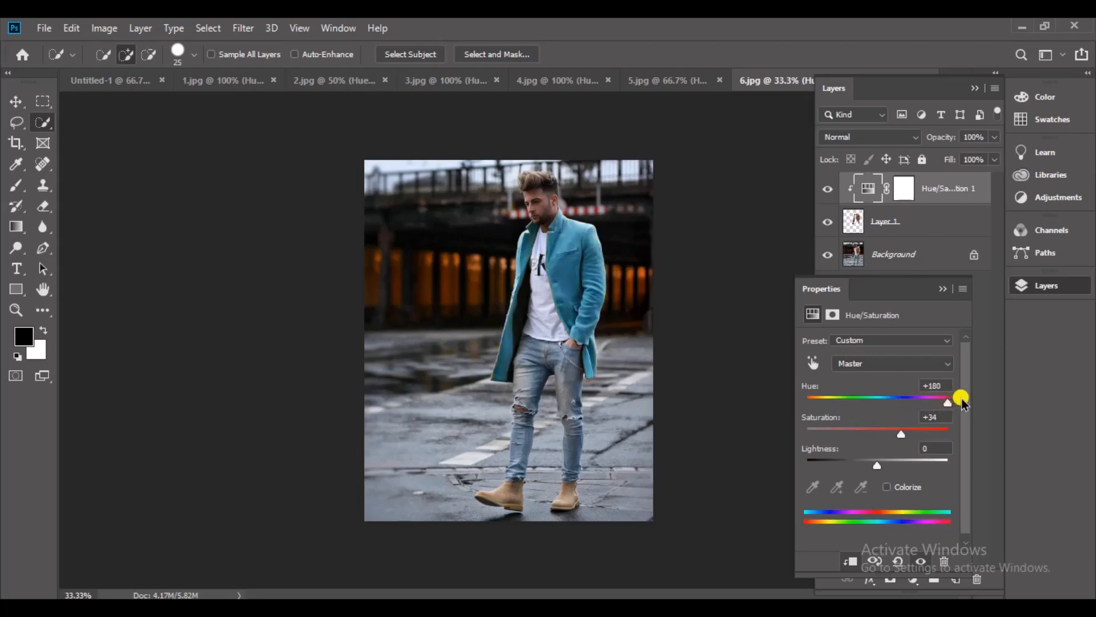
{"action": "left_click", "coordinate": [940, 290]}
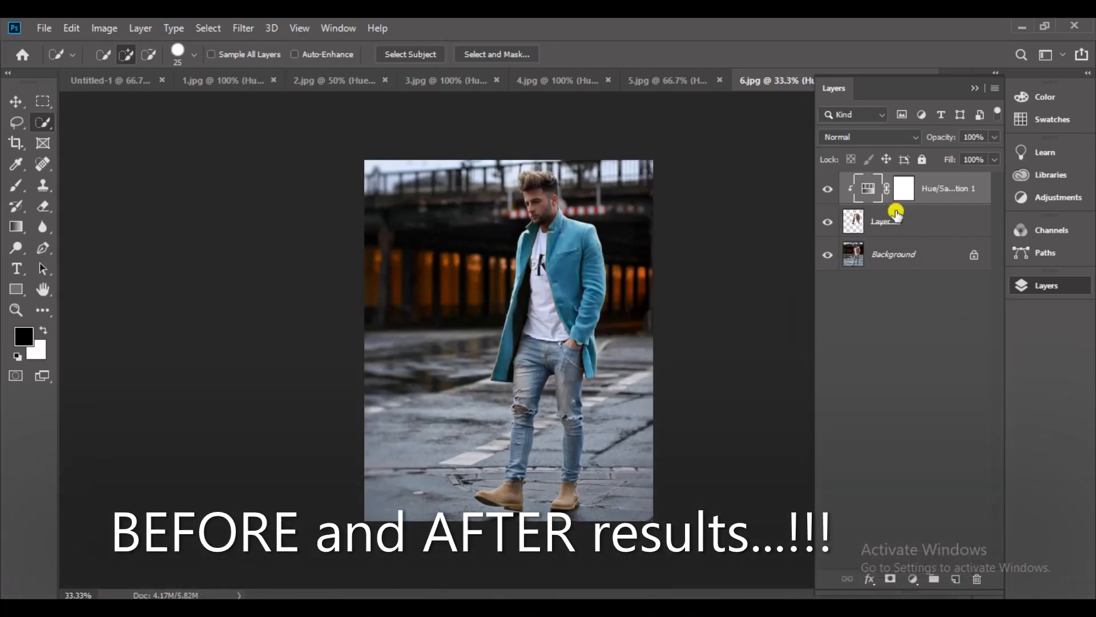
Compare the blue coat photo before and after by hiding and showing its Hue/Saturation layer.
{"action": "left_click", "coordinate": [829, 192]}
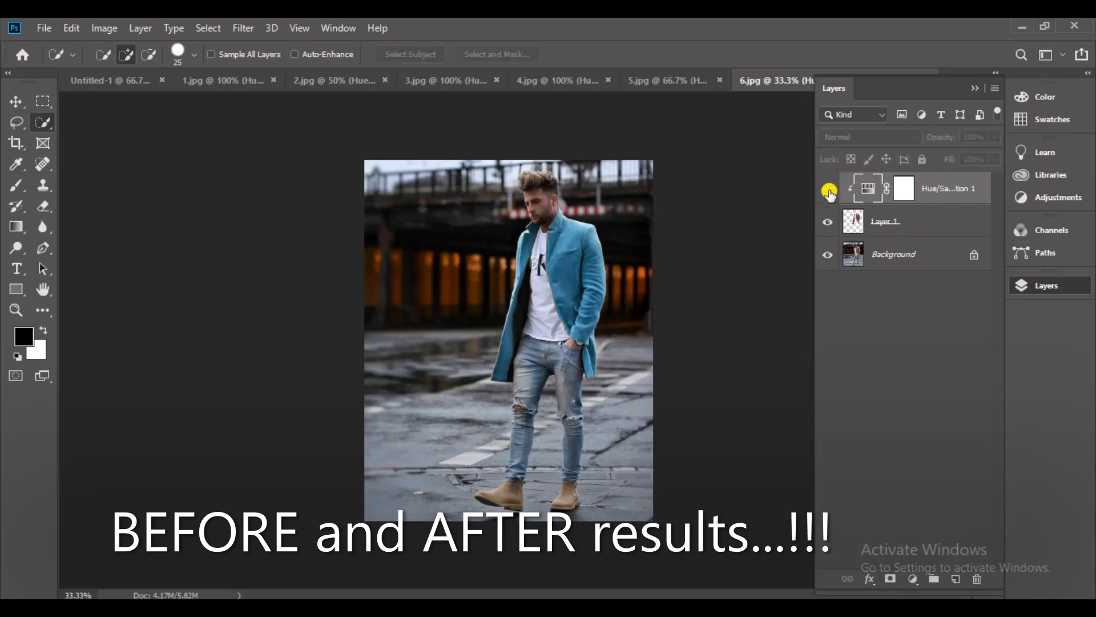
{"action": "left_click", "coordinate": [830, 193]}
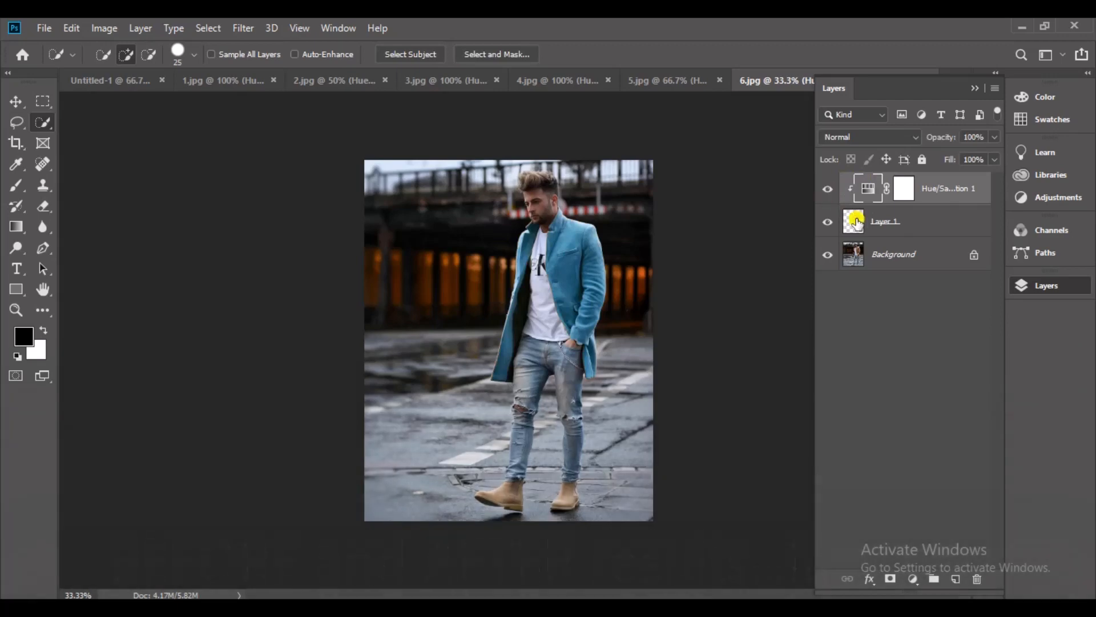
{"action": "left_click", "coordinate": [826, 192]}
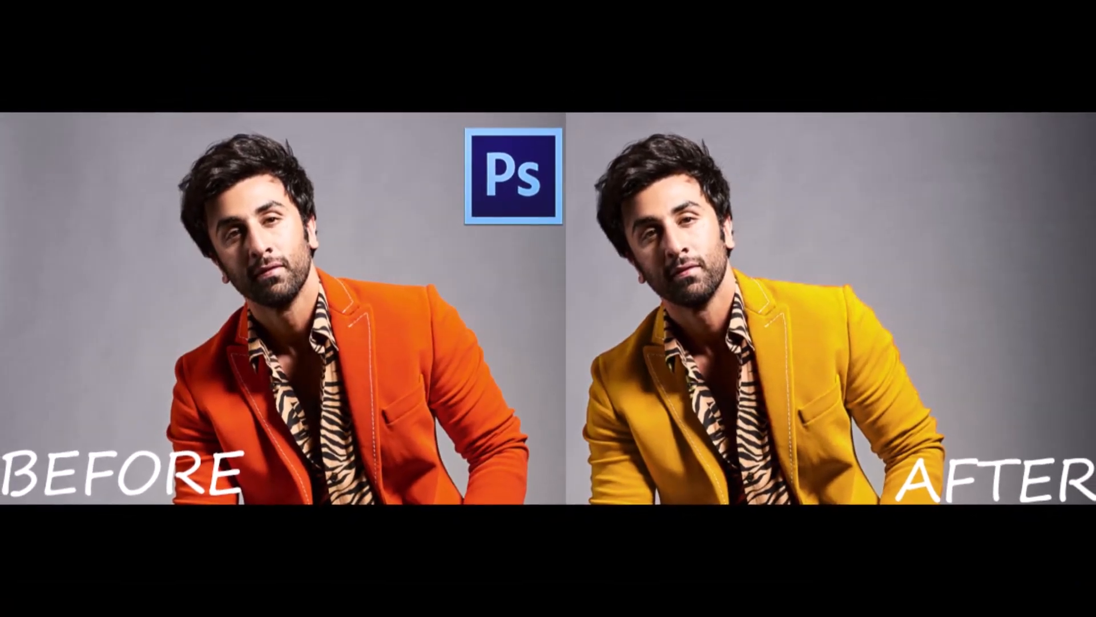
Open 7.jpg, the man in the orange jacket, and select both sides of the jacket with the Quick Selection tool.
{"action": "left_click_drag", "start_coordinate": [699, 147], "coordinate": [959, 73]}
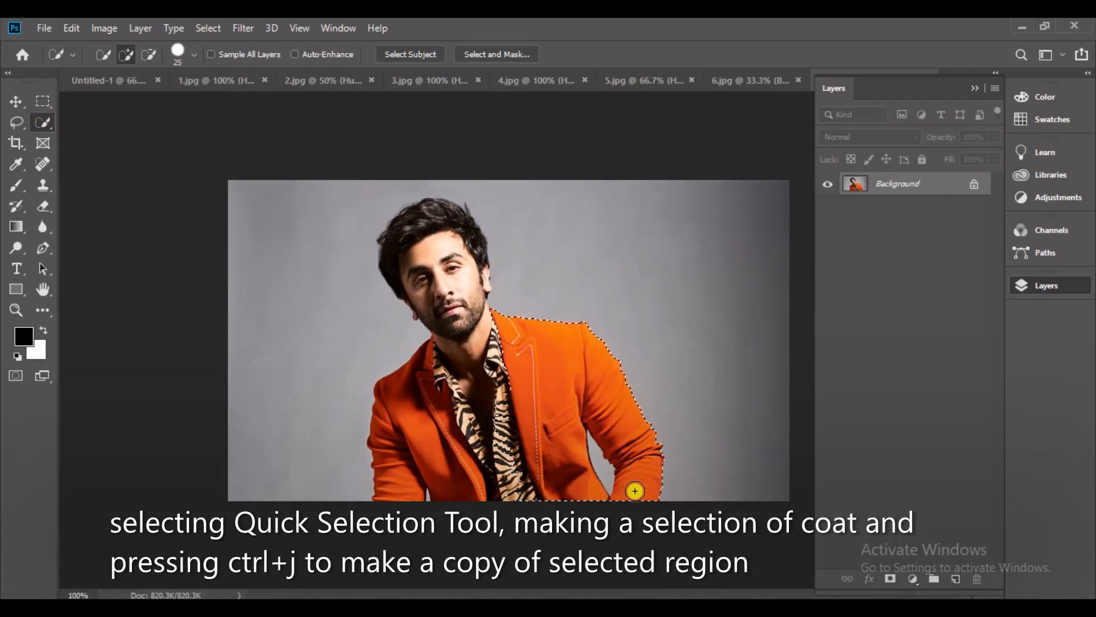
{"action": "key", "text": "alt"}
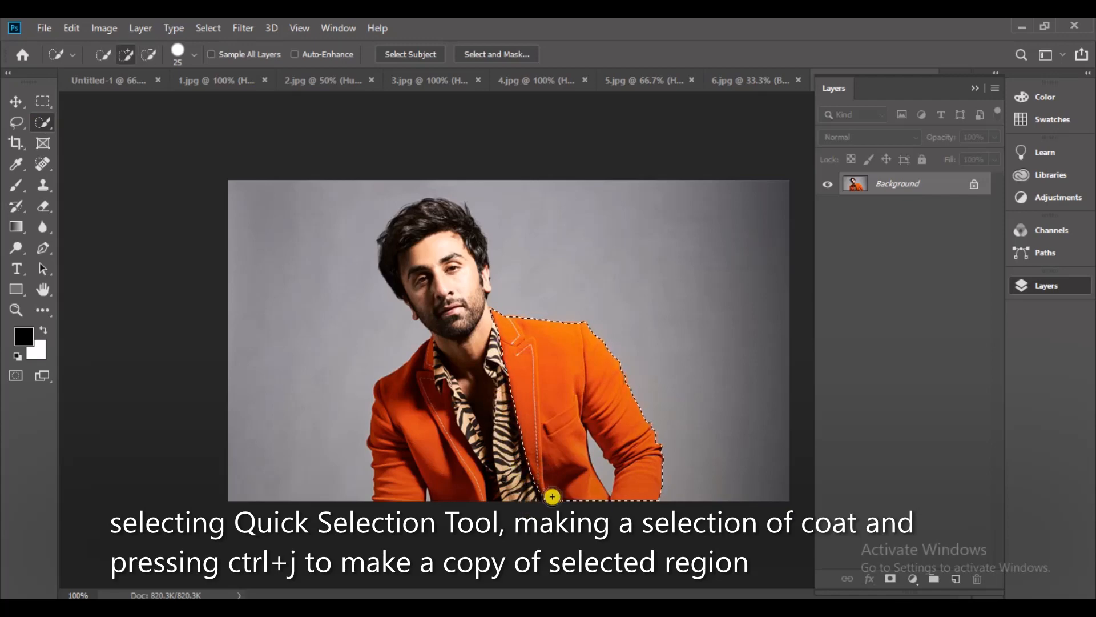
{"action": "left_click", "coordinate": [471, 458]}
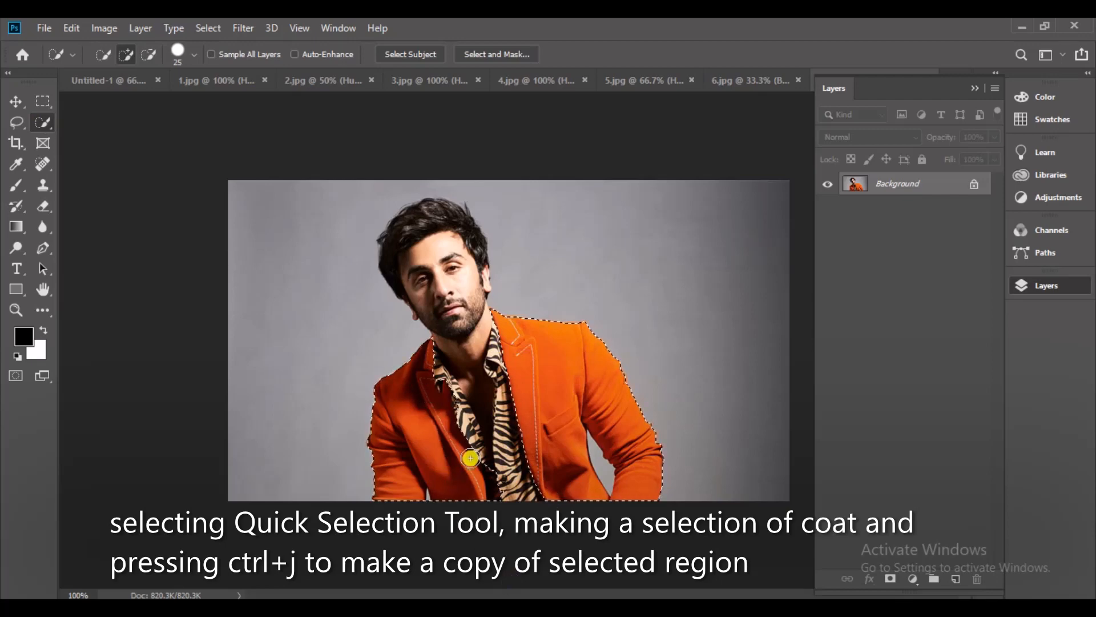
{"action": "key", "text": "alt"}
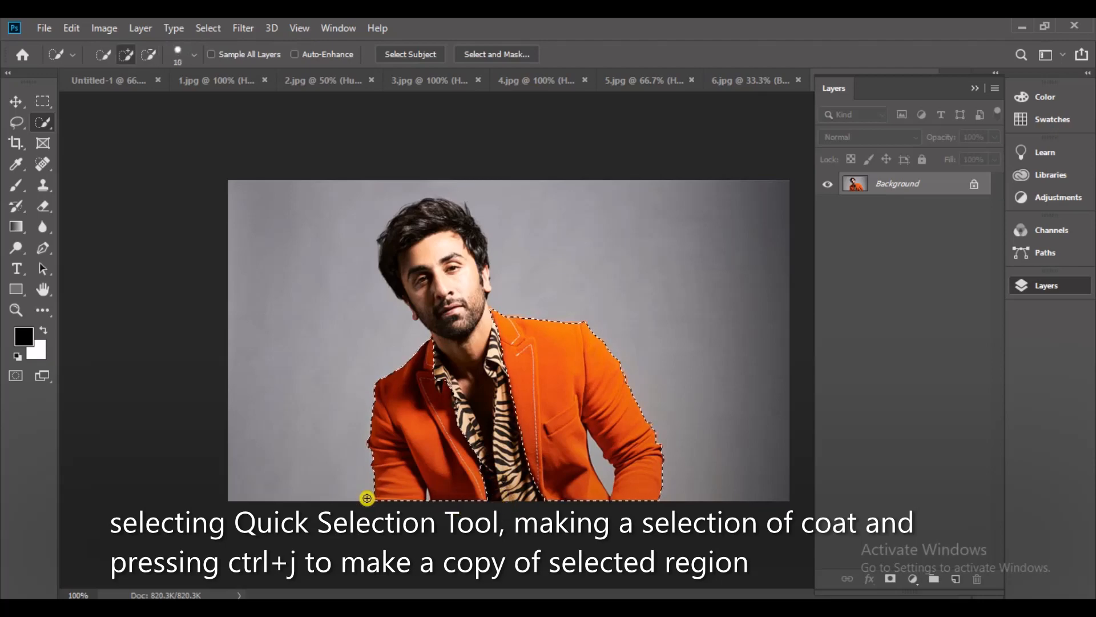
{"action": "key", "text": "alt"}
Copy the selected orange jacket to a new layer and clip a Hue/Saturation adjustment layer to it.
{"action": "key", "text": "ctrl+j"}
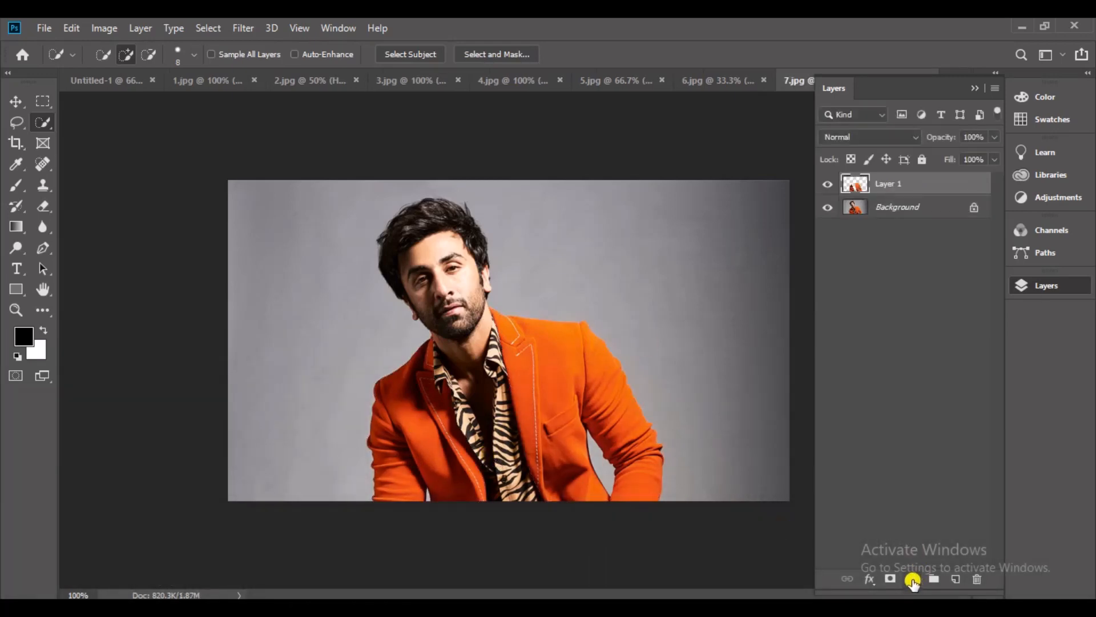
{"action": "left_click", "coordinate": [912, 579]}
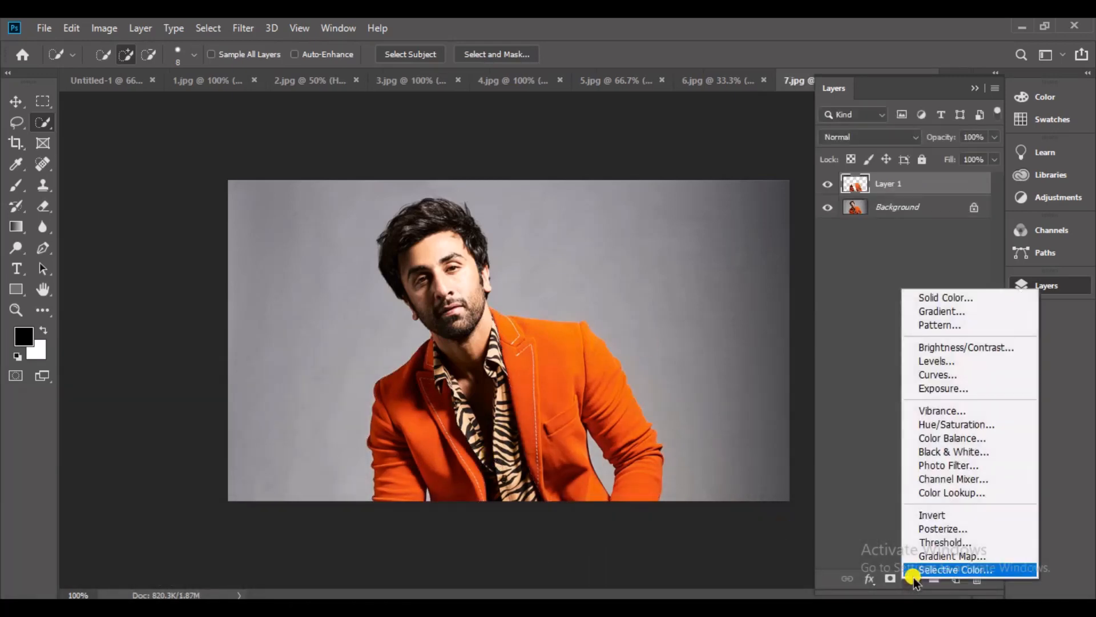
{"action": "left_click", "coordinate": [1014, 428]}
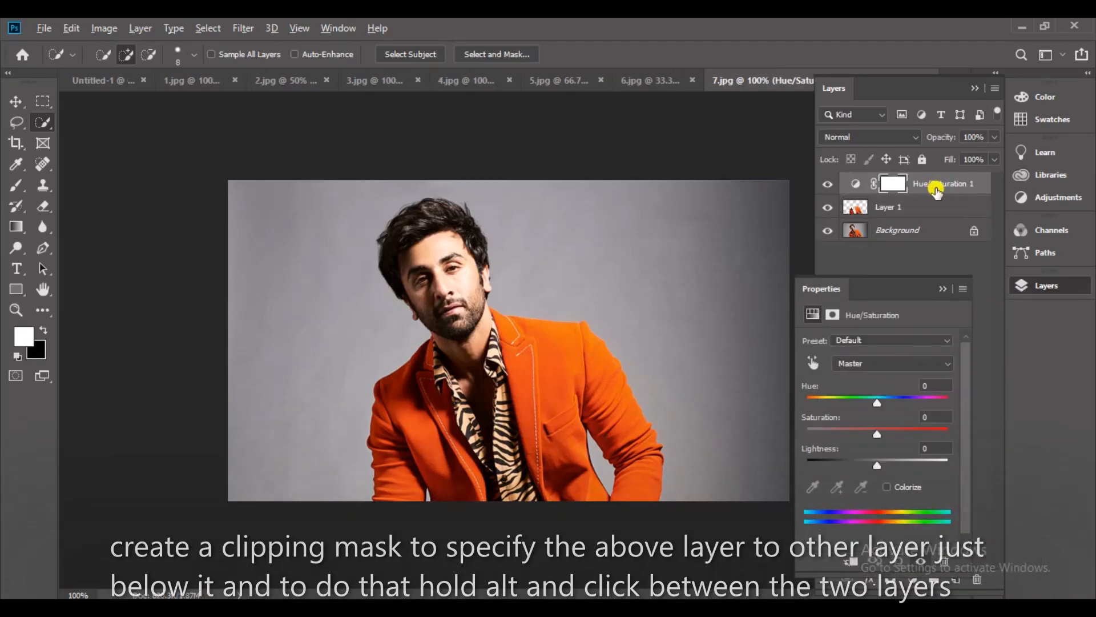
{"action": "left_click", "coordinate": [942, 195], "text": "alt"}
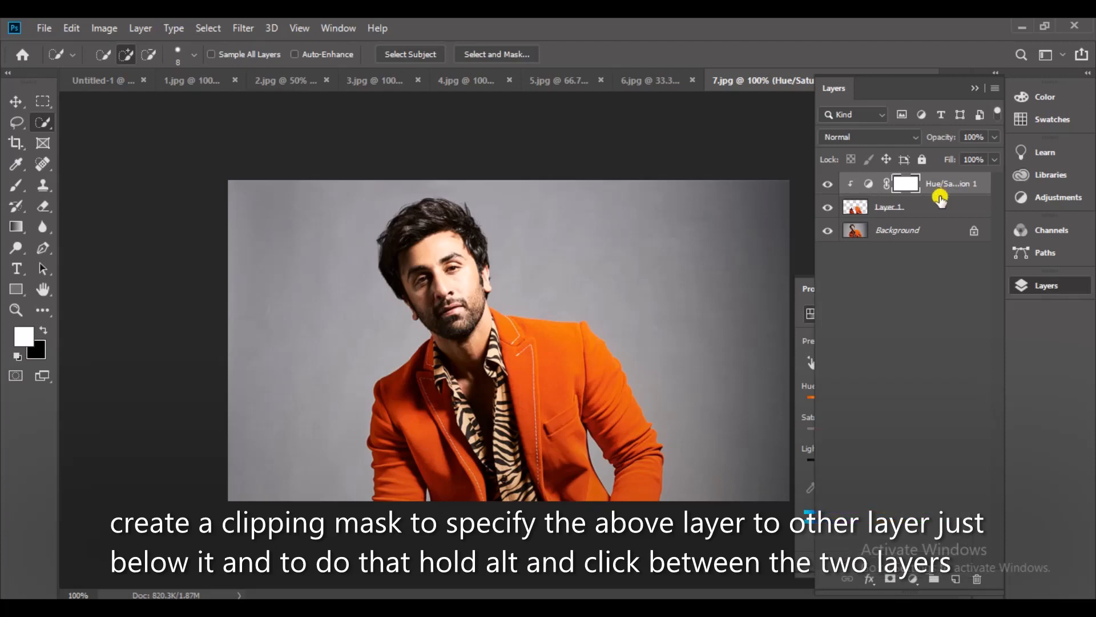
Turn the orange jacket yellow by setting Hue to +26 in its clipped Hue/Saturation layer.
{"action": "left_click", "coordinate": [872, 188]}
{"action": "double_click", "coordinate": [872, 188]}
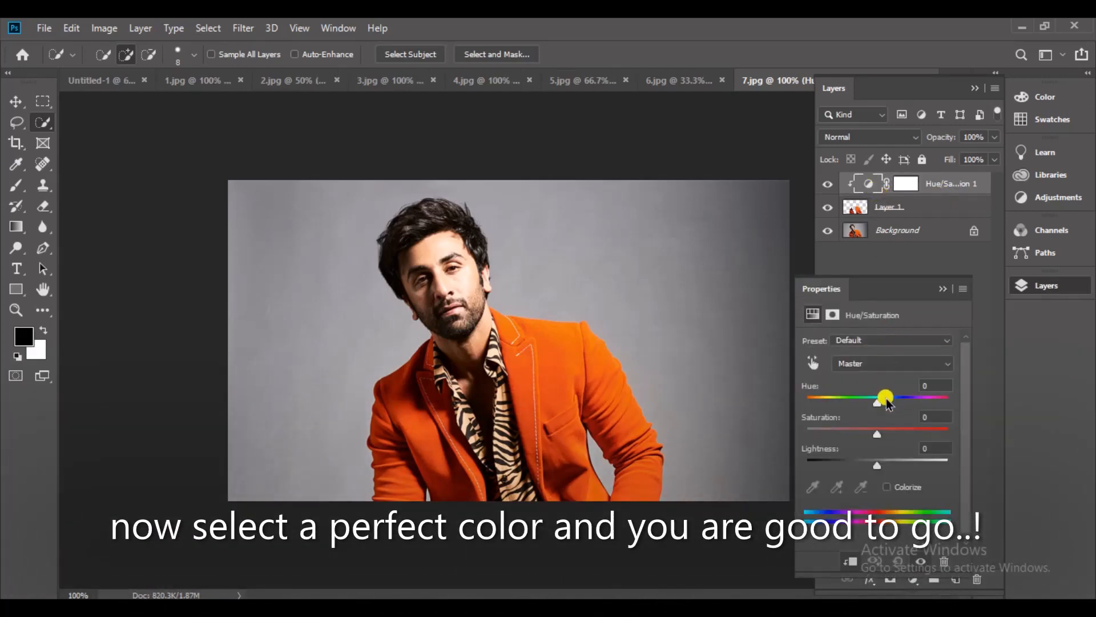
{"action": "left_click_drag", "start_coordinate": [877, 403], "coordinate": [900, 402]}
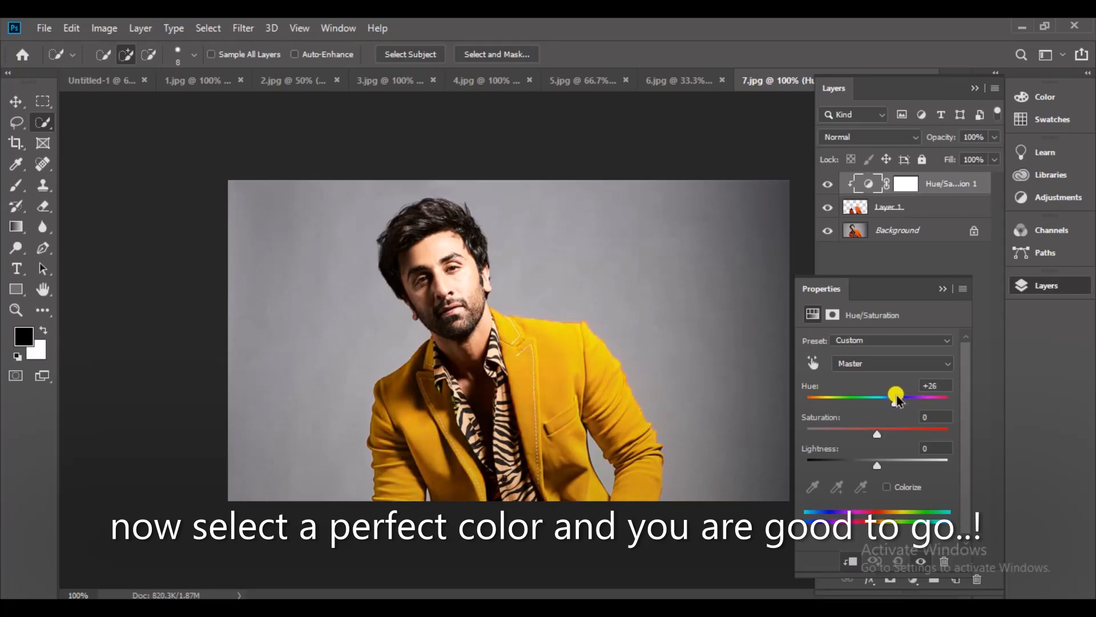
{"action": "left_click", "coordinate": [942, 289]}
Compare the yellow jacket photo before and after by hiding and showing its Hue/Saturation layer.
{"action": "left_click", "coordinate": [826, 184]}
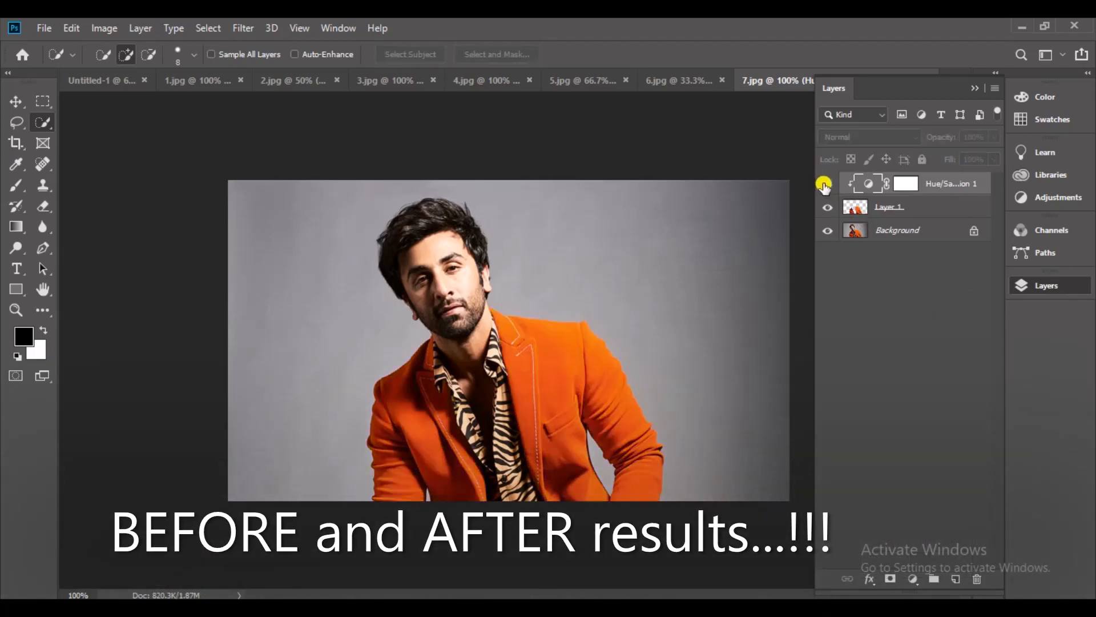
{"action": "left_click", "coordinate": [826, 184]}
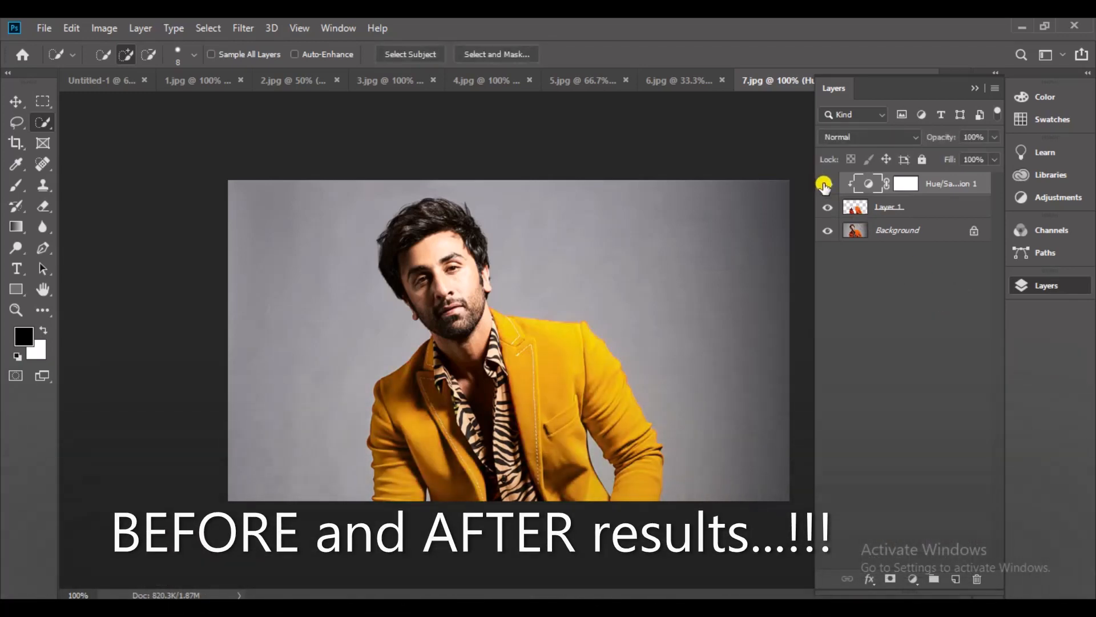